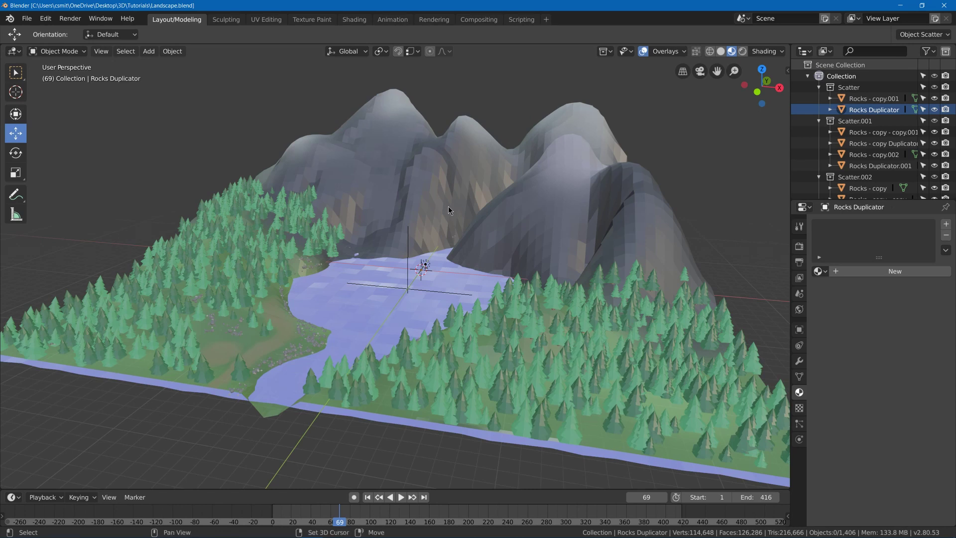
Add an ico sphere at the world origin with a radius of 1 km, enclosing the whole landscape
key(shift+a)
mouse_move(448, 206)
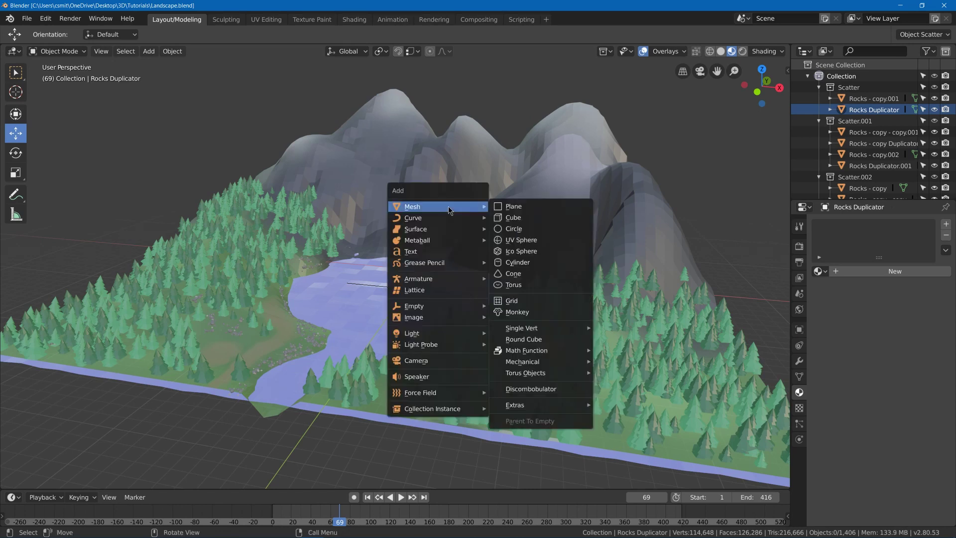
click(518, 251)
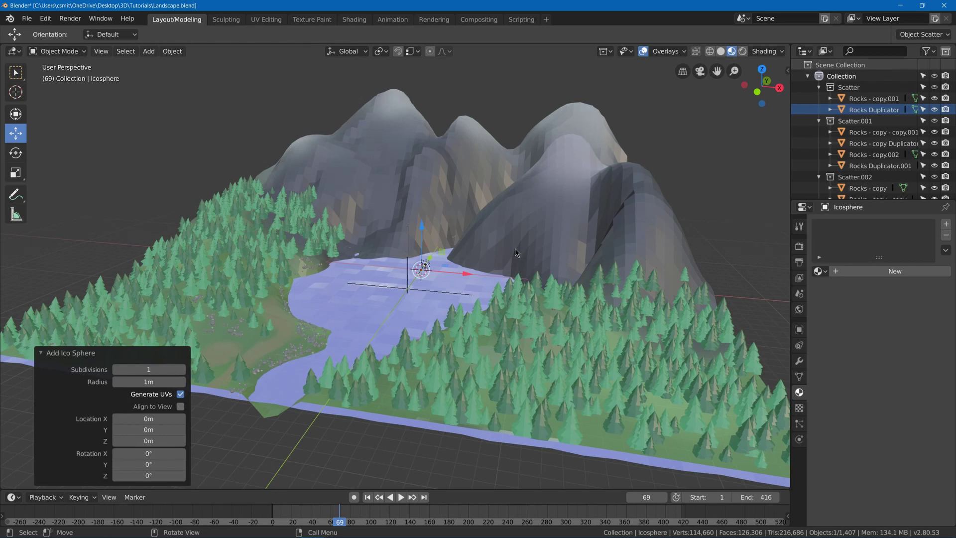
scroll(464, 260, down, 5)
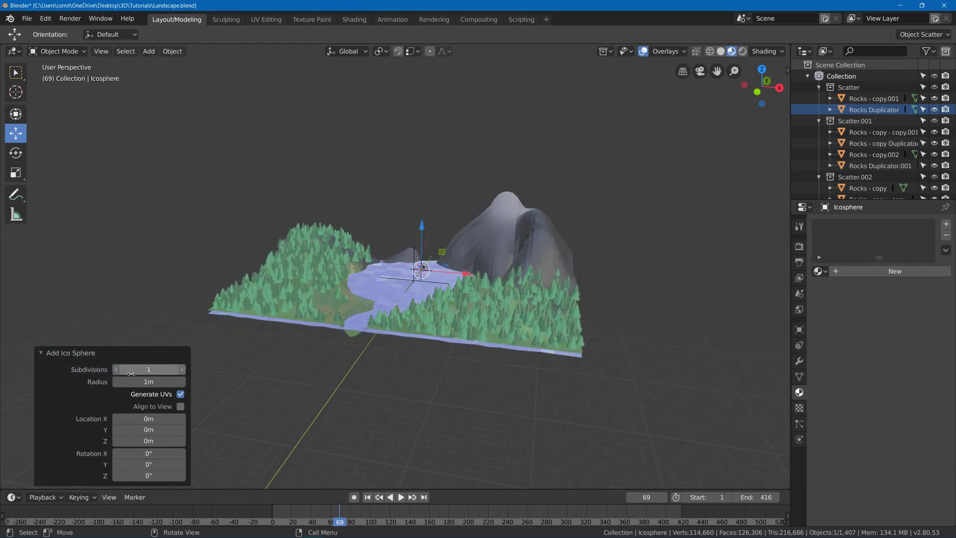
drag(136, 380, 192, 381)
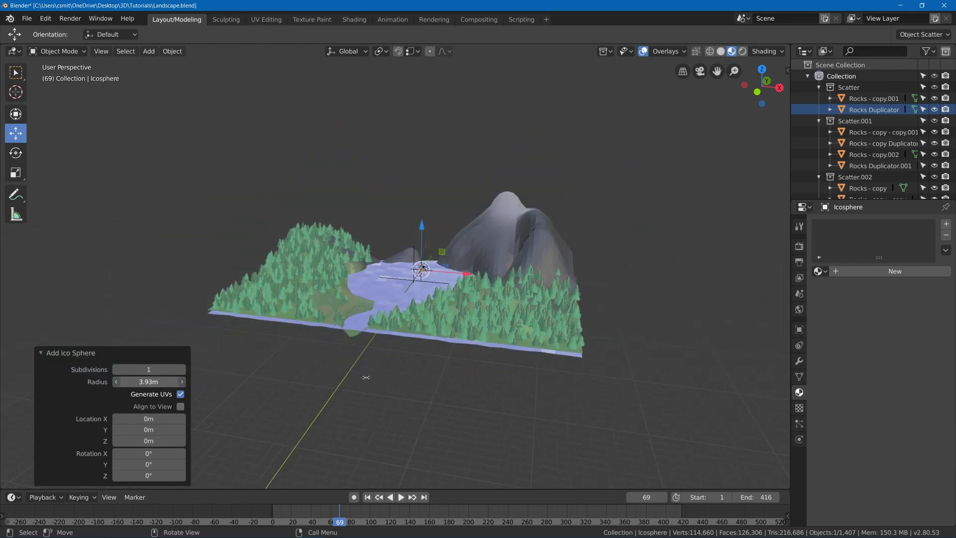
drag(366, 377, 540, 374)
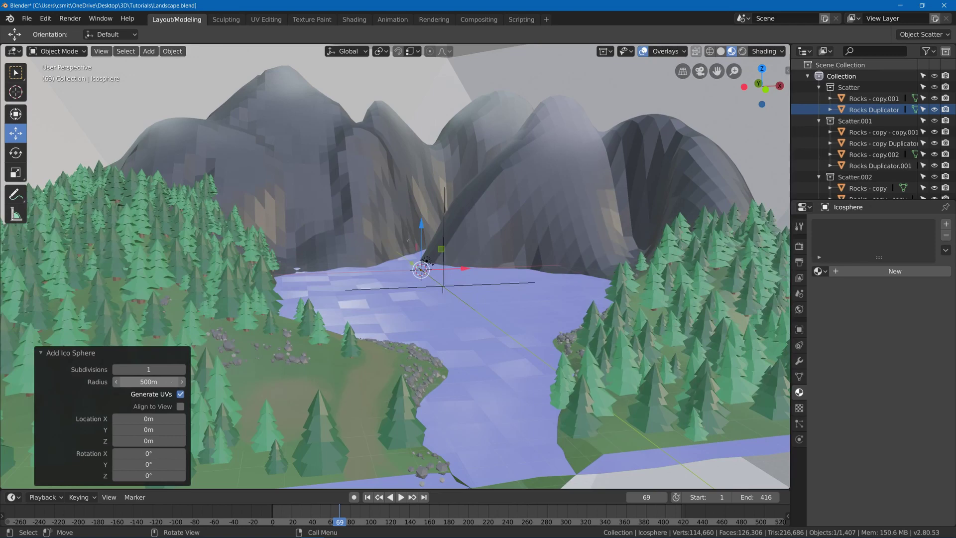
click(173, 379)
key(BackSpace)
key(BackSpace)
key(BackSpace)
key(BackSpace)
text(1km)
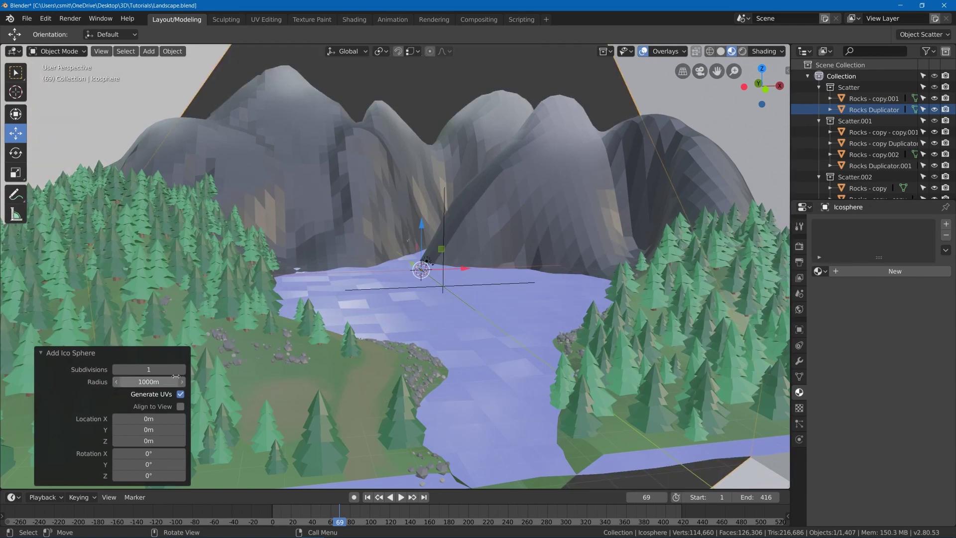
key(Return)
Set the viewport's clip end distance to 2 km
key(n)
scroll(522, 244, up, 5)
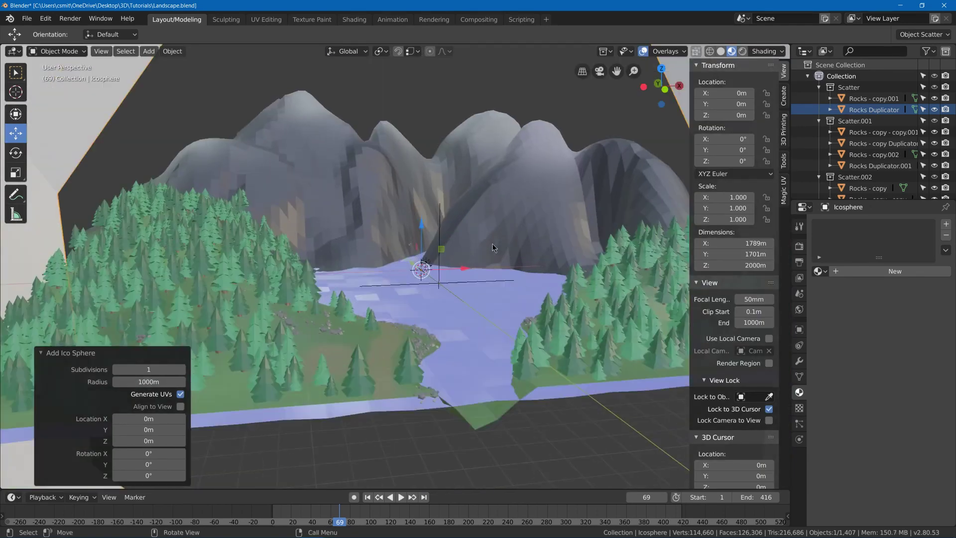
middle_drag(474, 243, 451, 246)
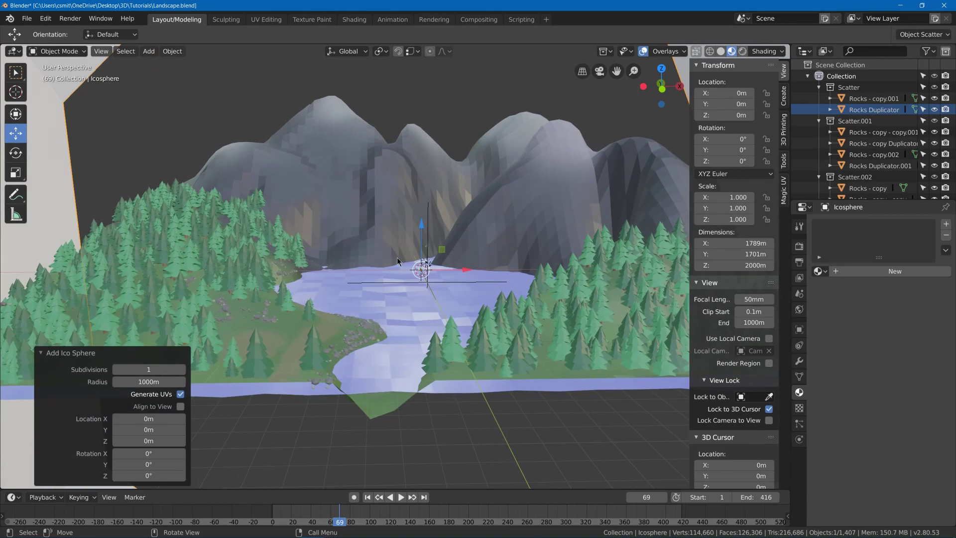
click(756, 322)
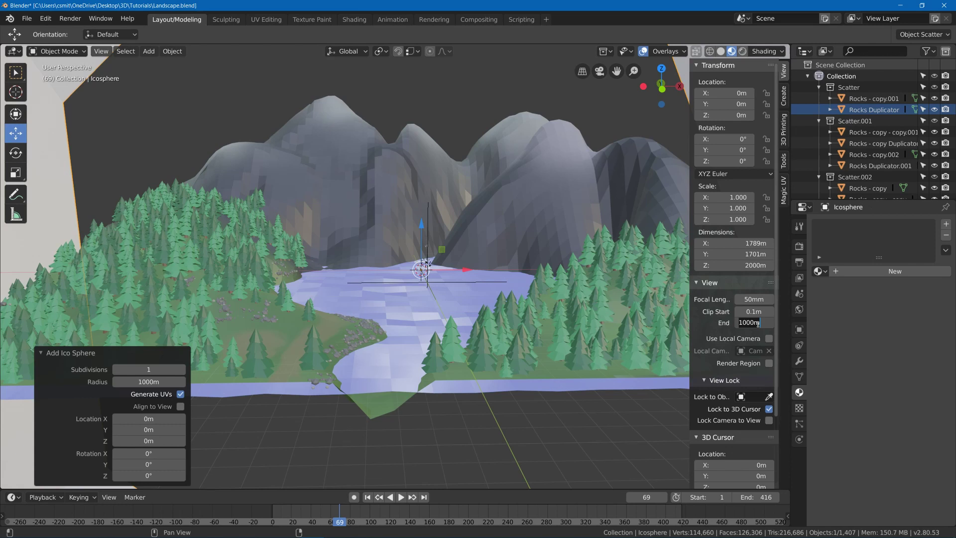
text(2km)
key(Return)
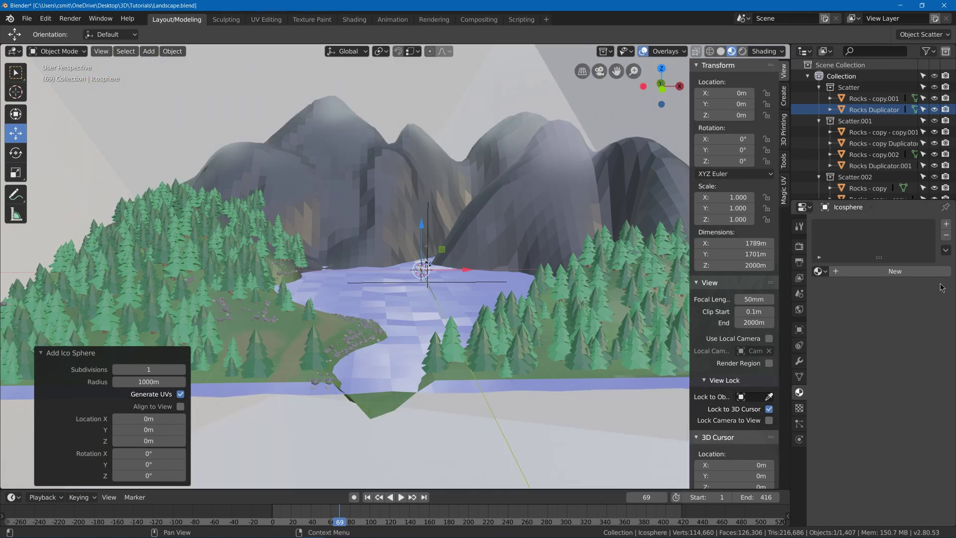
key(n)
Set the large ico sphere's subdivisions to 3
middle_drag(515, 254, 511, 283)
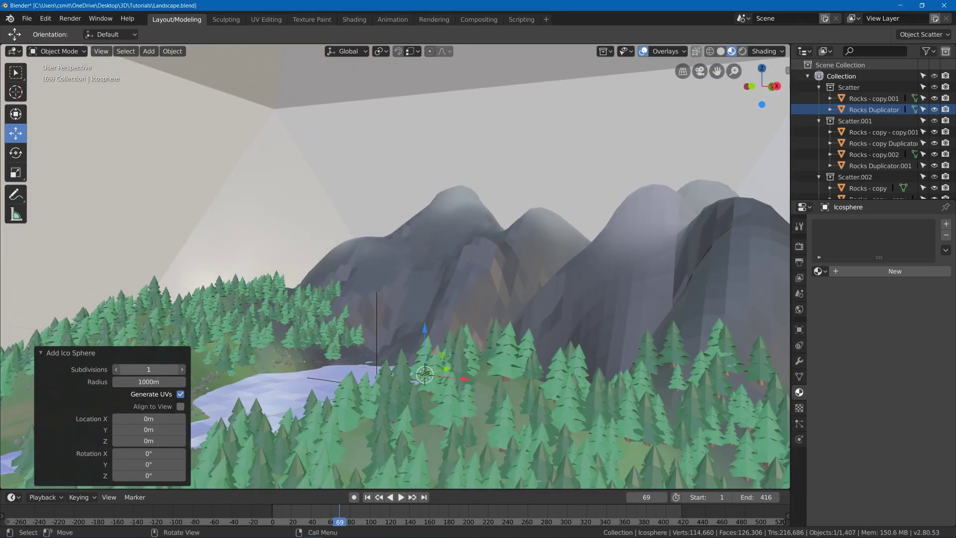
drag(168, 371, 175, 372)
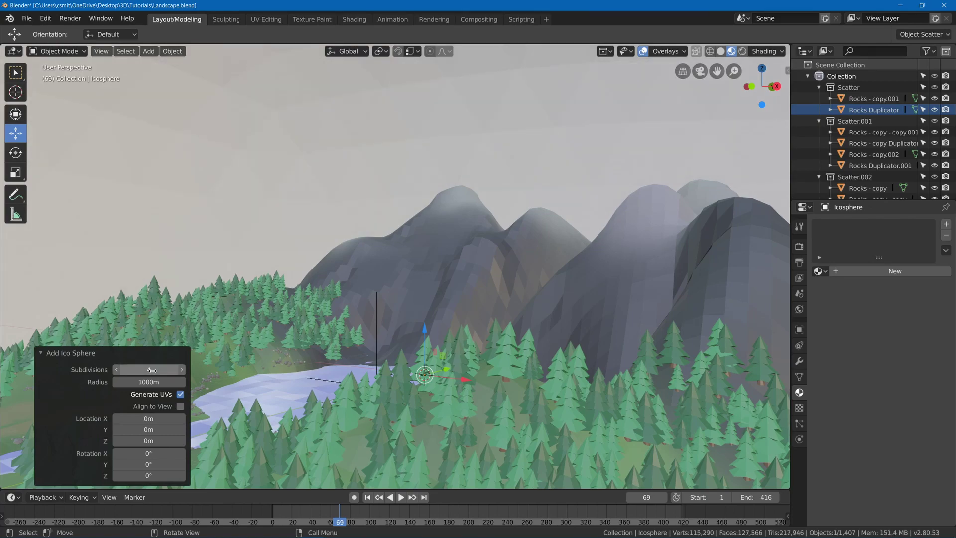
middle_drag(385, 295, 401, 281)
drag(158, 369, 153, 368)
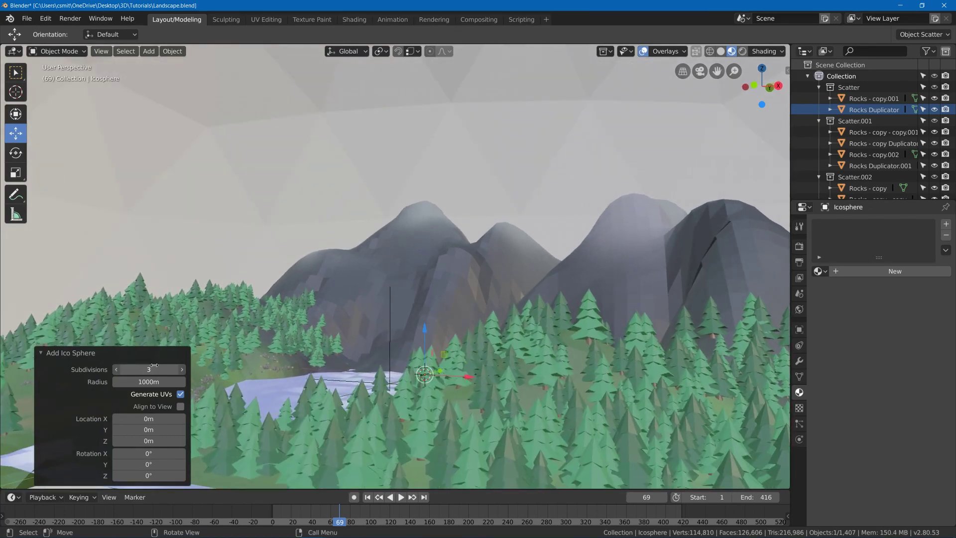
middle_drag(314, 293, 378, 289)
Create a new material named Sky on the large ico sphere
click(844, 271)
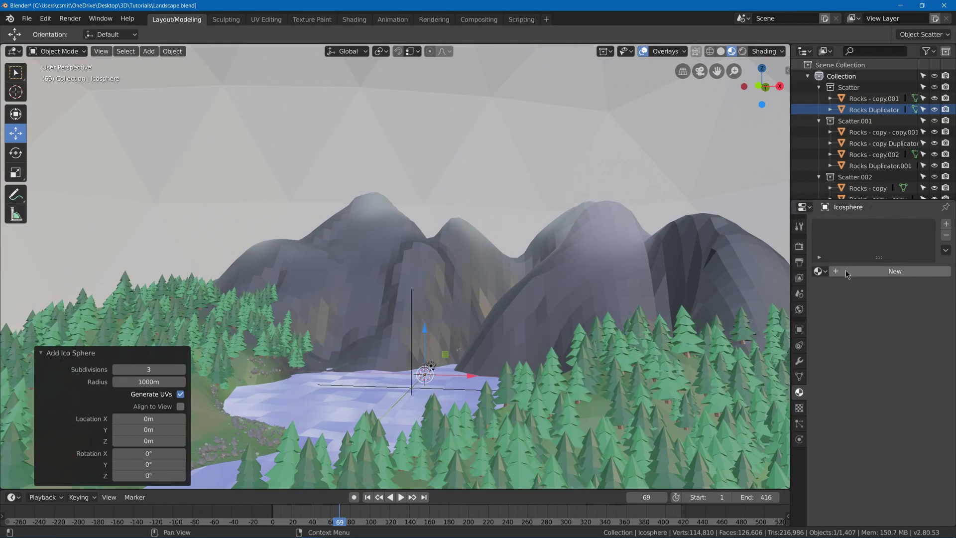
double_click(852, 227)
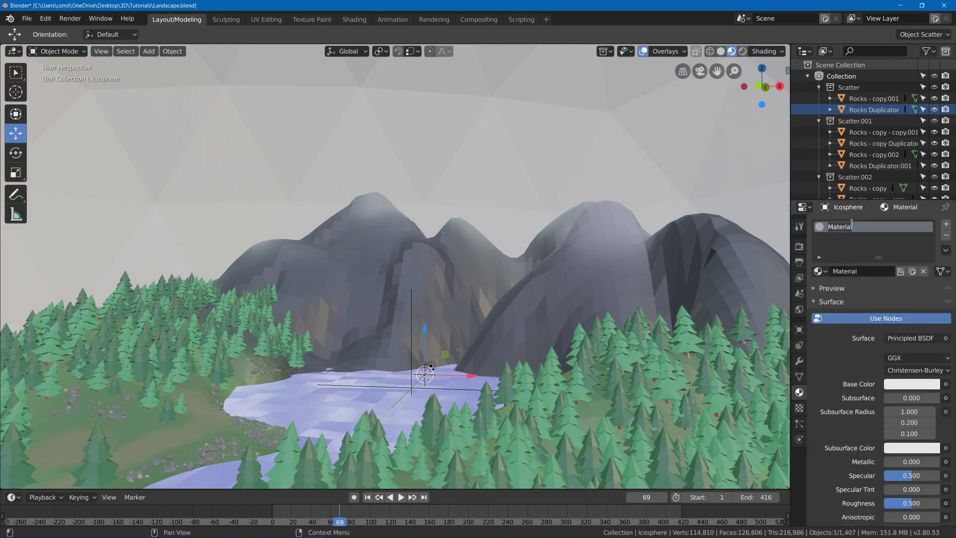
text(Sky)
key(Return)
Set the Sky material's base color to a bright sky blue
click(900, 384)
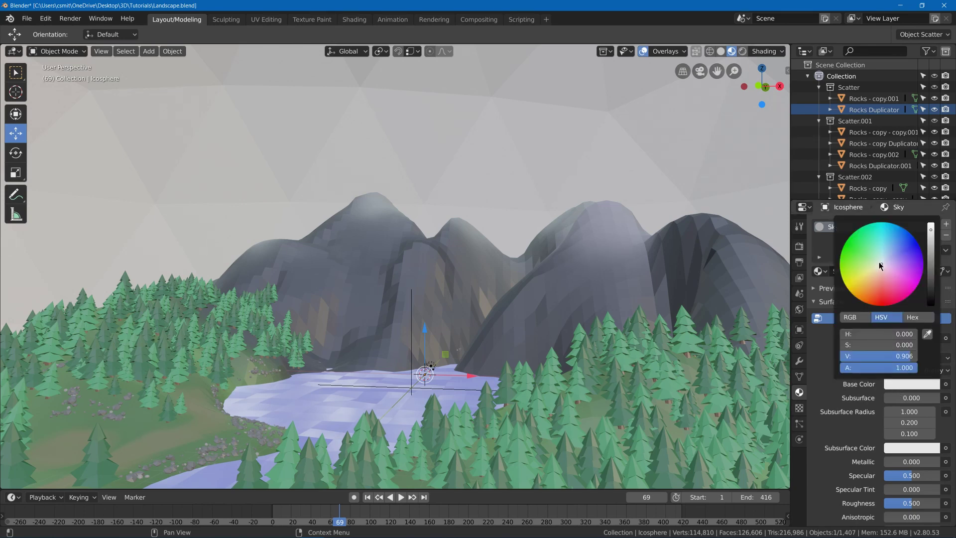
drag(880, 265, 891, 244)
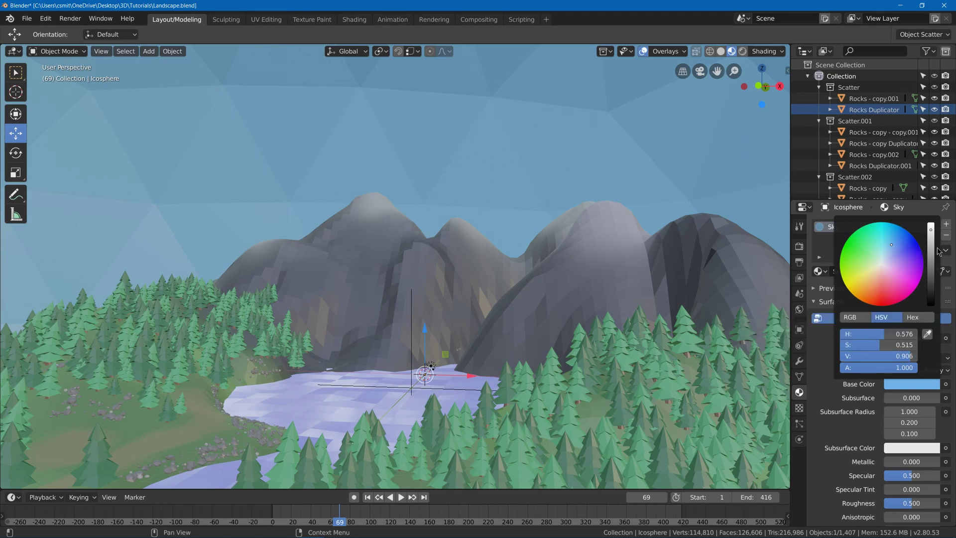
drag(929, 231, 894, 241)
middle_drag(448, 199, 435, 184)
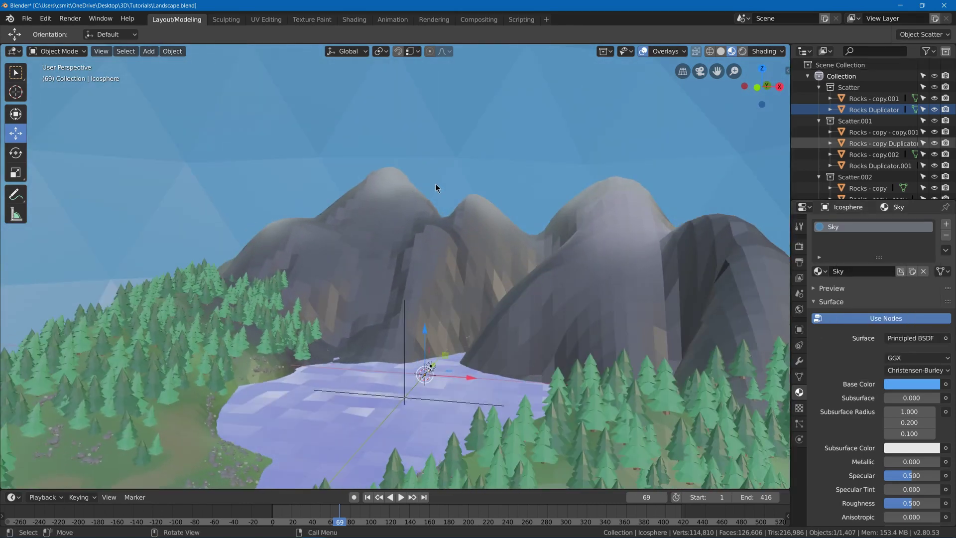
Add a second ico sphere at the origin with a radius of 5 m and 1 subdivision
key(shift+a)
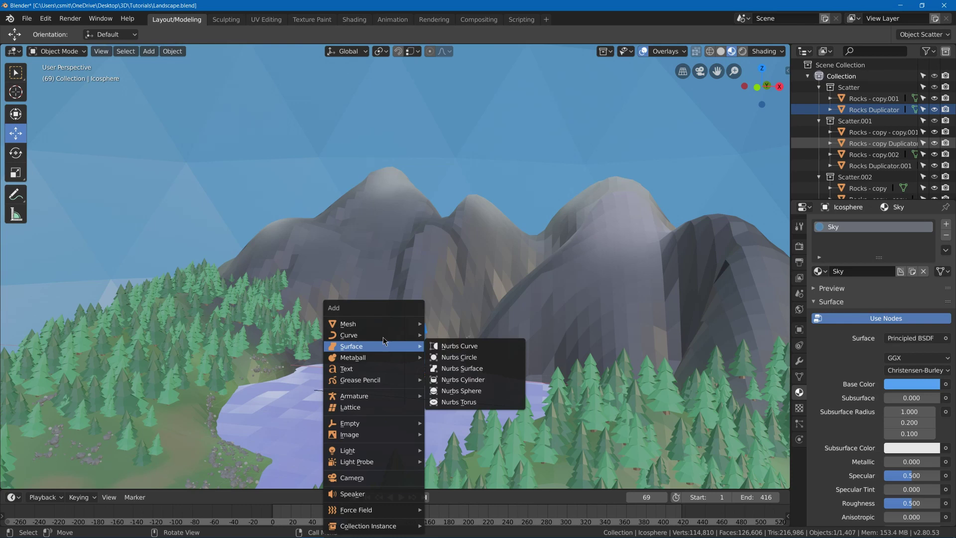
mouse_move(385, 328)
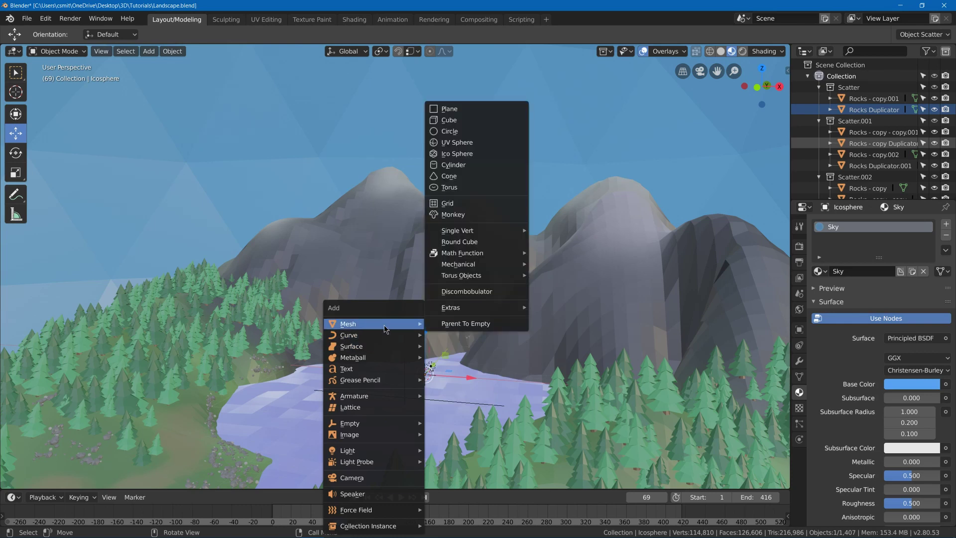
click(472, 154)
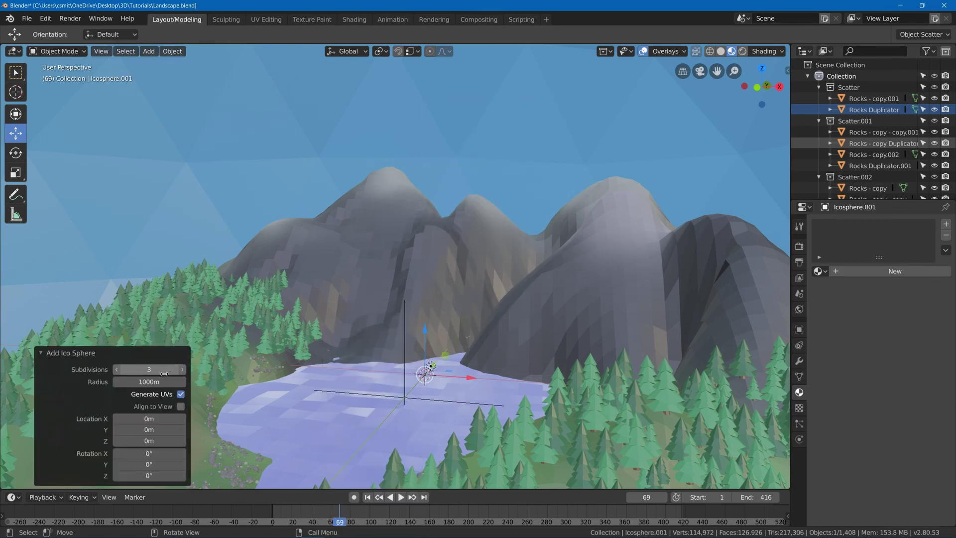
click(149, 381)
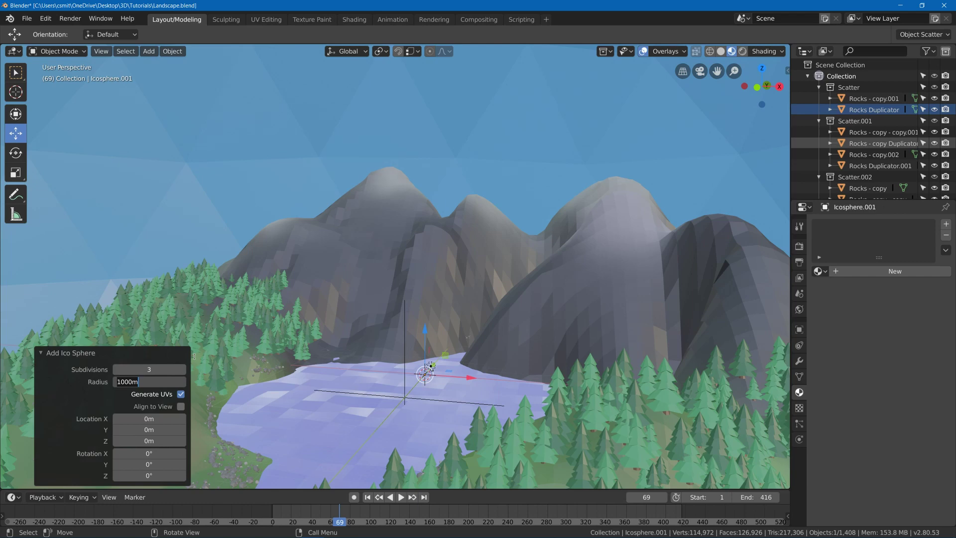
text(5)
key(Return)
scroll(374, 392, up, 12)
drag(136, 367, 120, 367)
mouse_move(301, 371)
middle_down()
mouse_move(324, 365)
mouse_move(306, 363)
middle_up()
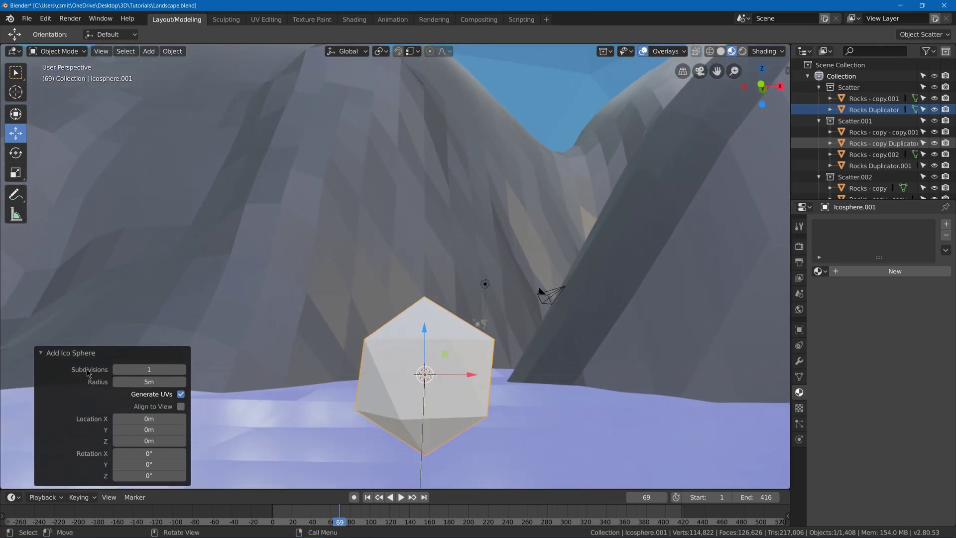
In Edit Mode, duplicate the small ico sphere's mesh twice, placing one overlapping copy on each side along X
key(Tab)
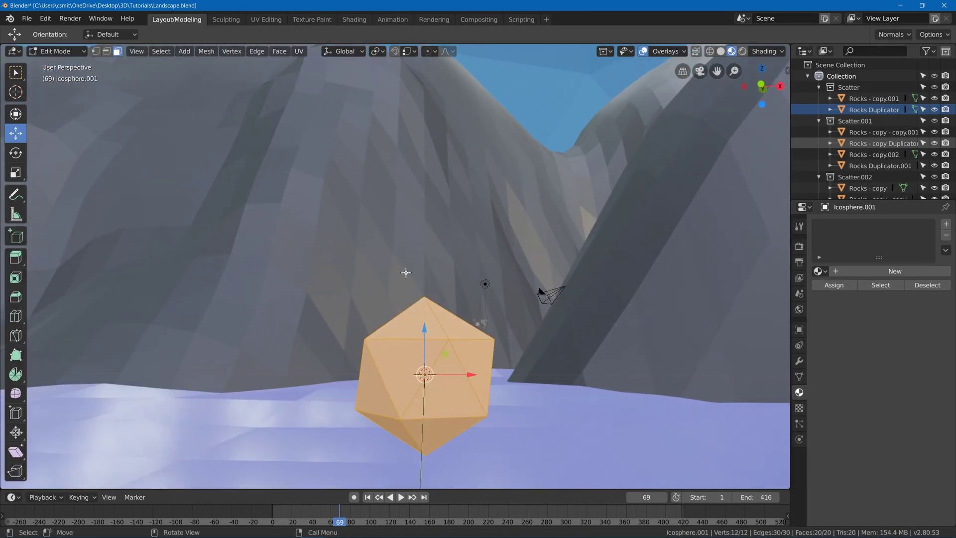
middle_drag(405, 272, 409, 319)
key(shift+d)
click(543, 306)
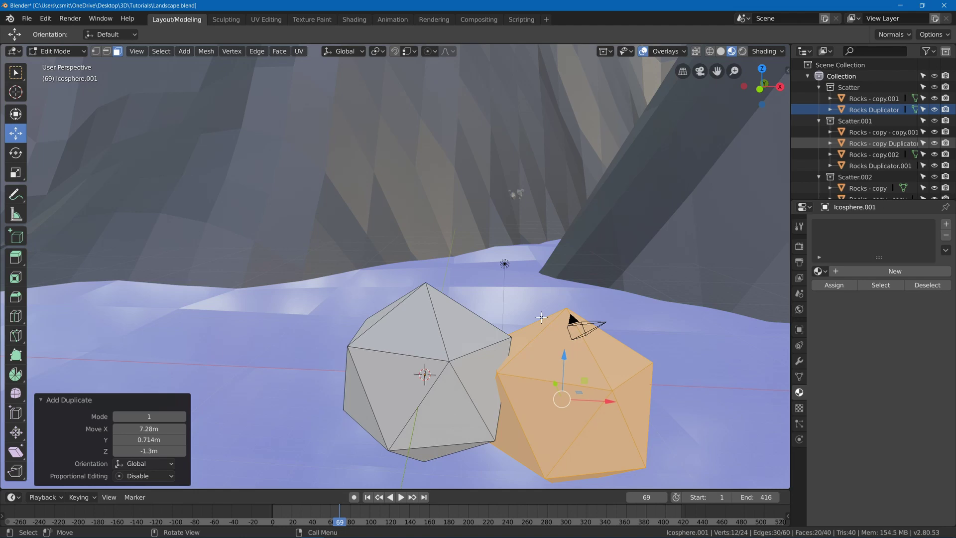
key(shift+d)
click(294, 297)
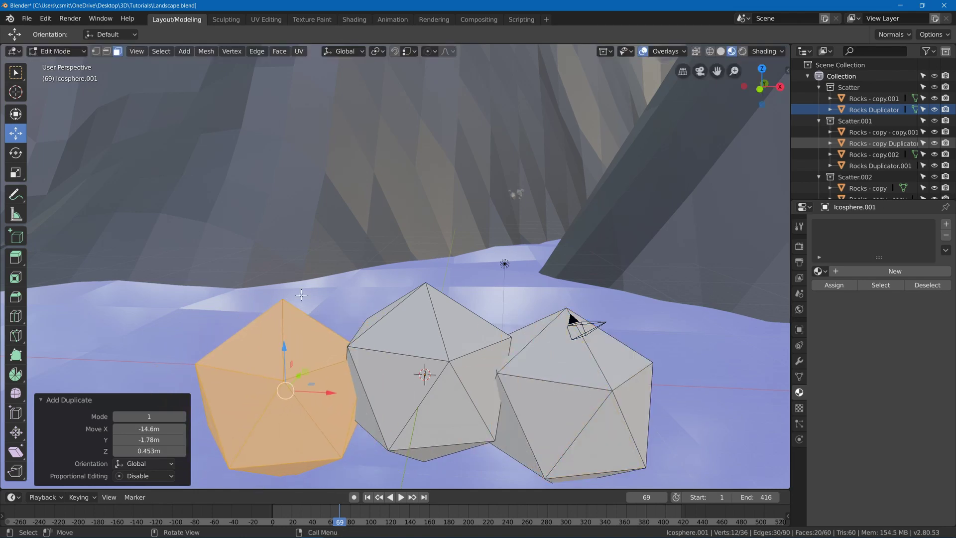
Scale down the copy on the negative X side and move it against the middle sphere
key(s)
click(394, 277)
key(g)
click(407, 288)
Duplicate the reduced sphere to the front of the cluster, scale the copy down and nudge it into place
middle_drag(408, 288, 412, 323)
shift+middle_drag(408, 264, 406, 205)
key(shift+d)
click(508, 276)
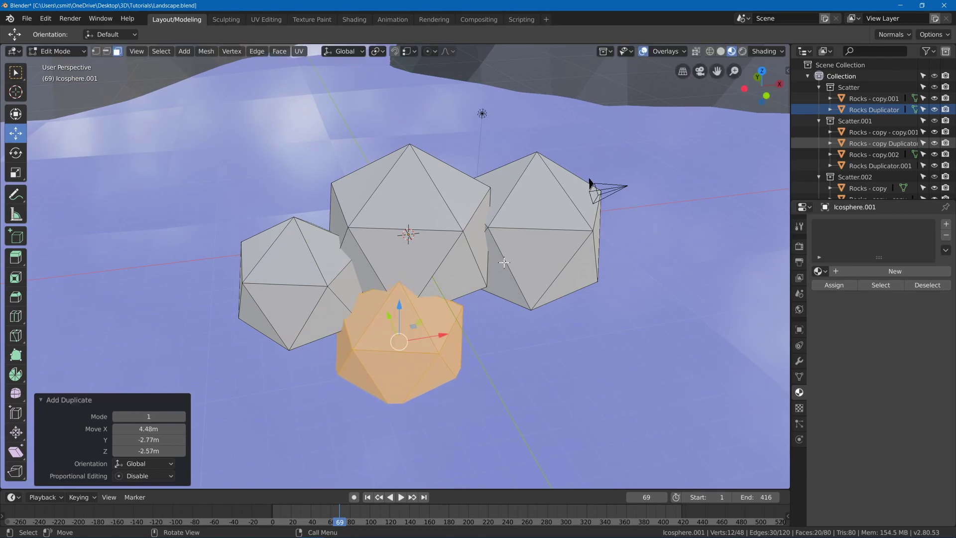
key(s)
click(538, 245)
middle_drag(538, 245, 509, 262)
key(g)
click(512, 209)
Duplicate the front sphere to both outer ends, about 7.4 m toward negative X and about 12.2 m toward positive X
key(shift+d)
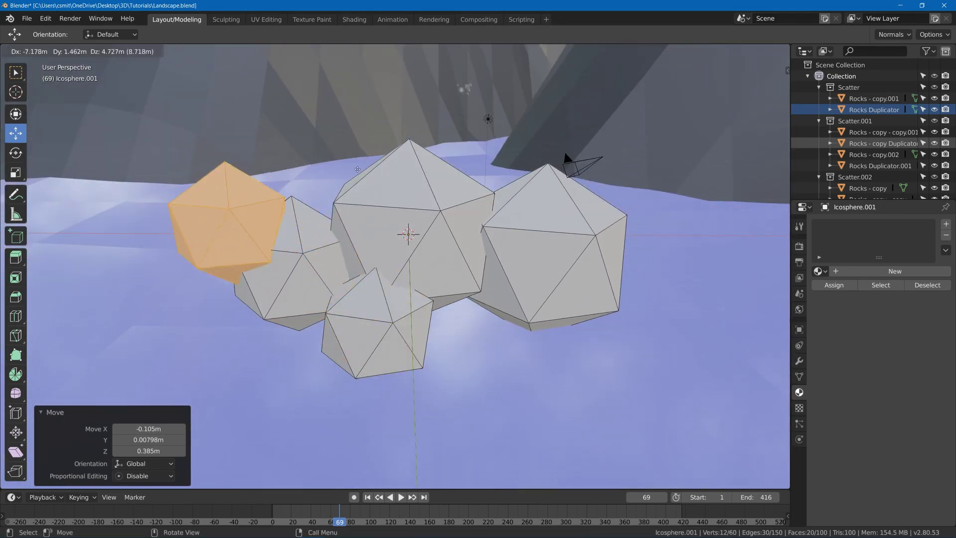
click(360, 248)
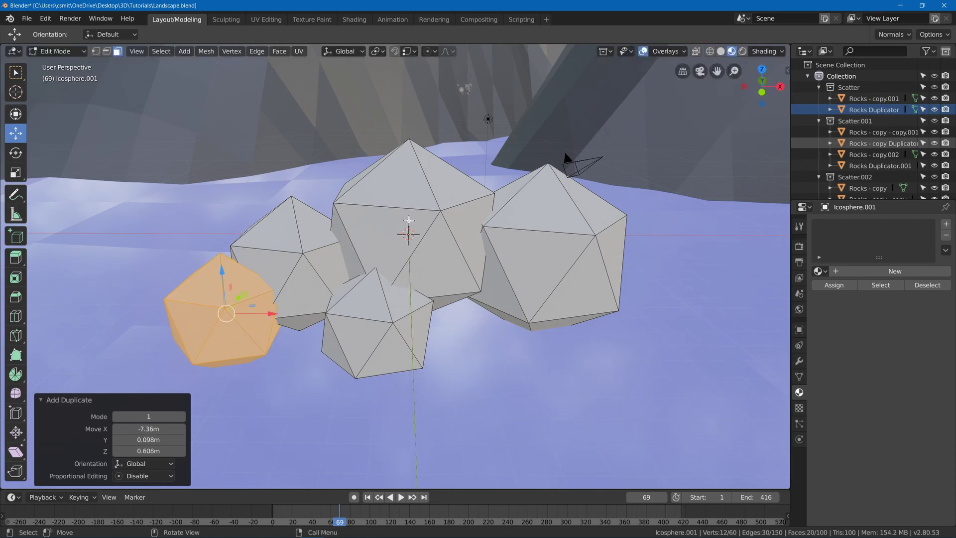
click(408, 314)
key(l)
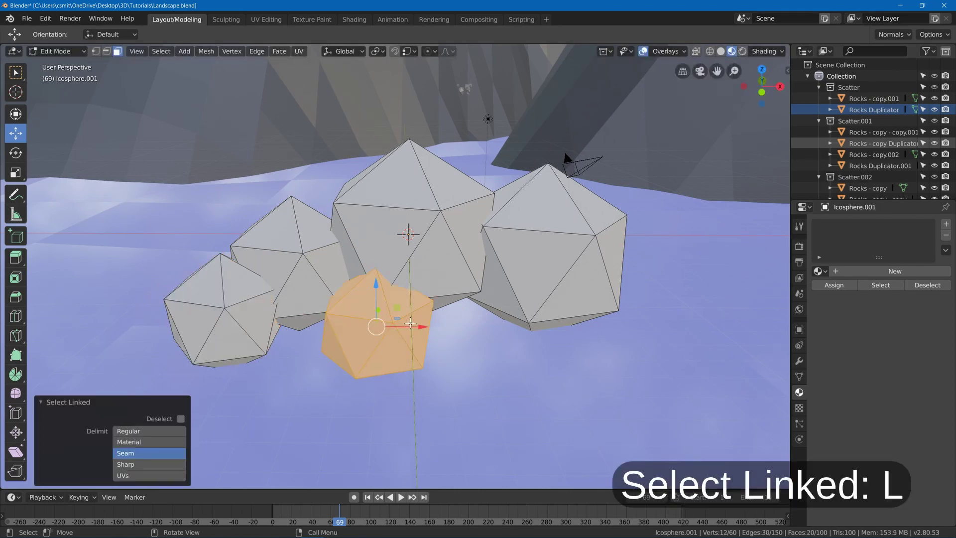
key(shift+d)
click(664, 305)
Scale the positive X end sphere by about 1.255 and duplicate it into the front gap of the cluster
key(s)
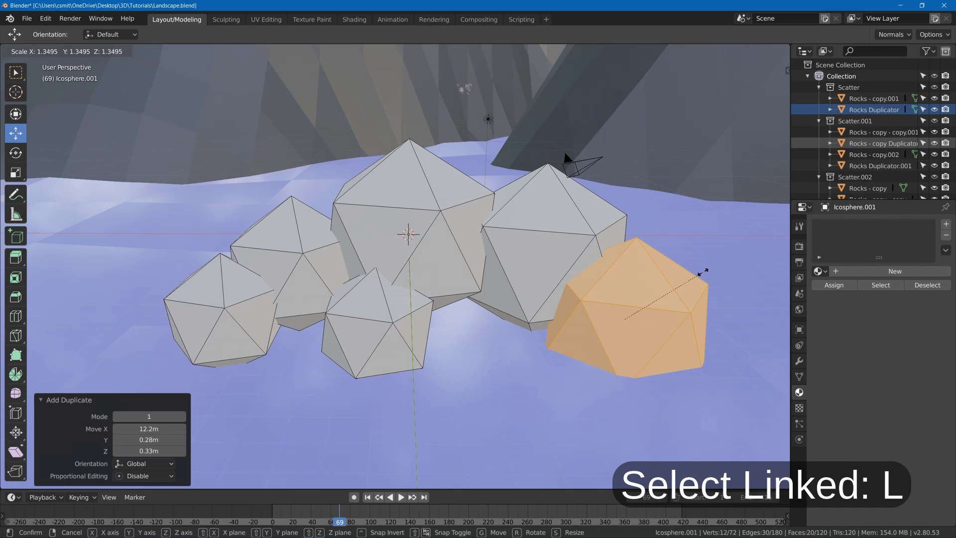
click(695, 279)
key(shift+d)
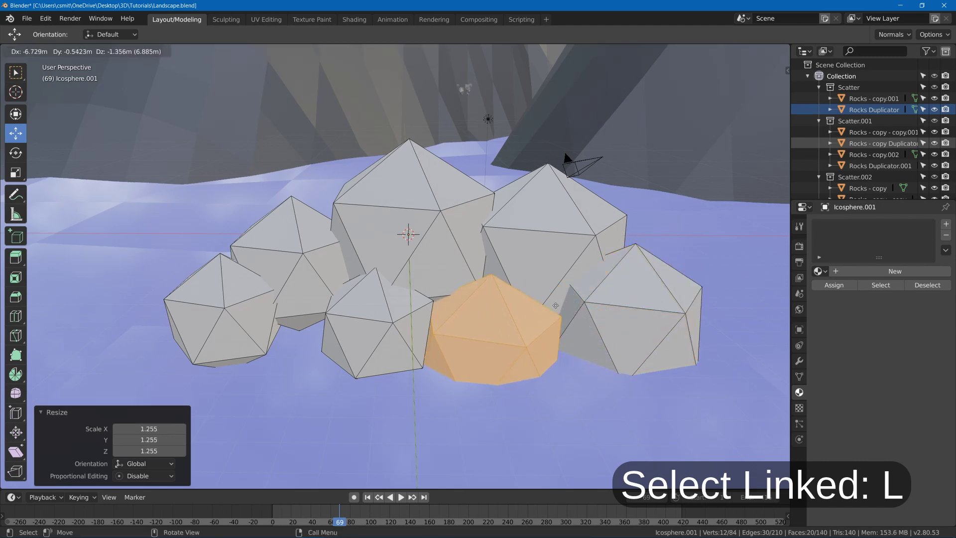
click(552, 306)
Return to Object Mode and raise the whole sphere cluster along Z above the lake
middle_drag(552, 306, 471, 253)
key(Tab)
drag(408, 192, 390, 130)
middle_drag(397, 155, 416, 139)
drag(409, 130, 406, 96)
shift+middle_drag(404, 125, 385, 226)
middle_drag(385, 226, 355, 227)
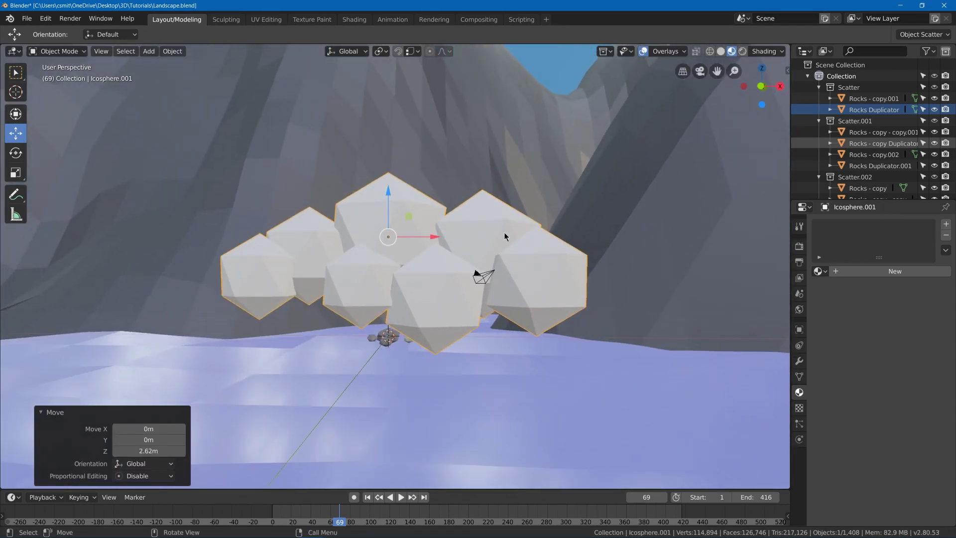
In Edit Mode, rotate the front sphere freely with trackball rotation to vary its facets, and deselect it
key(Tab)
key(r)
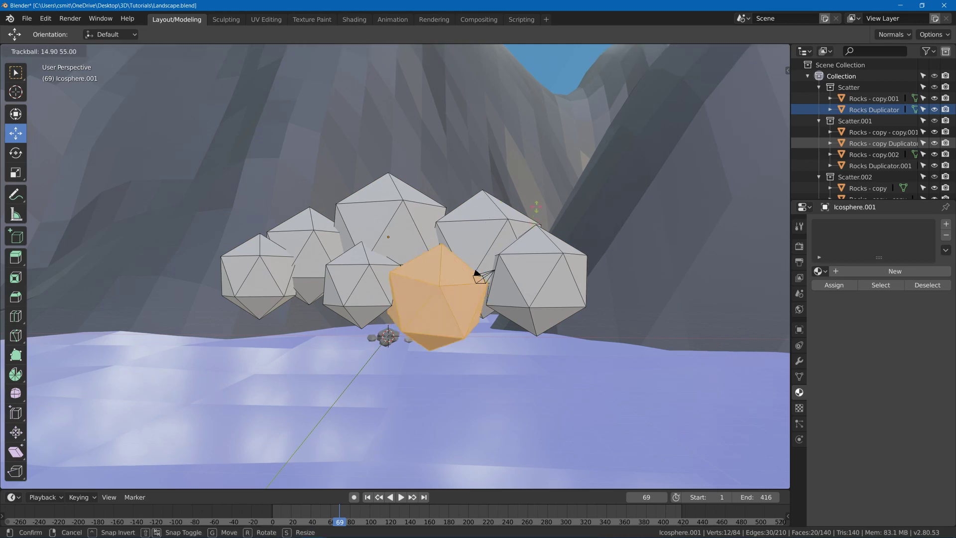
click(537, 208)
click(492, 225)
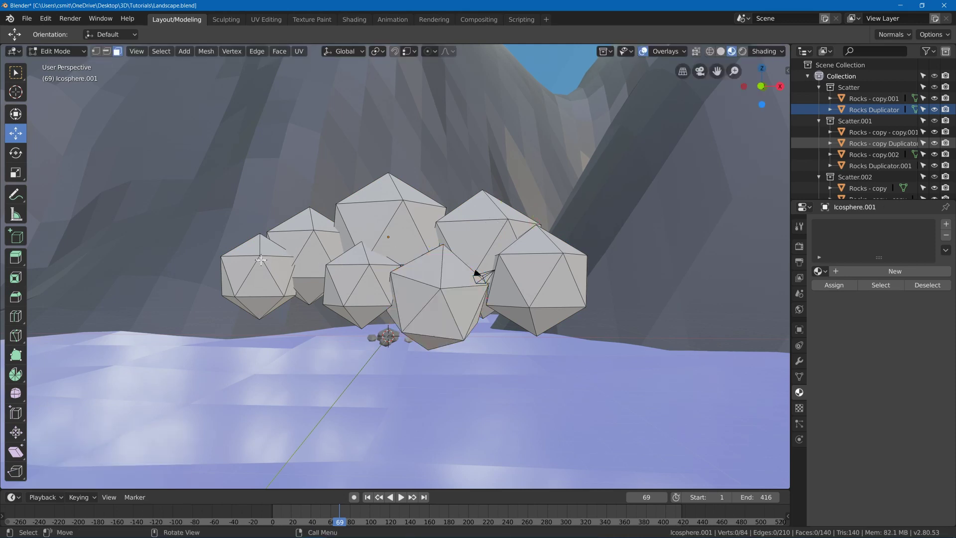
Rotate the negative X end sphere and the large top sphere freely with trackball rotation to vary their facets
key(l)
key(r)
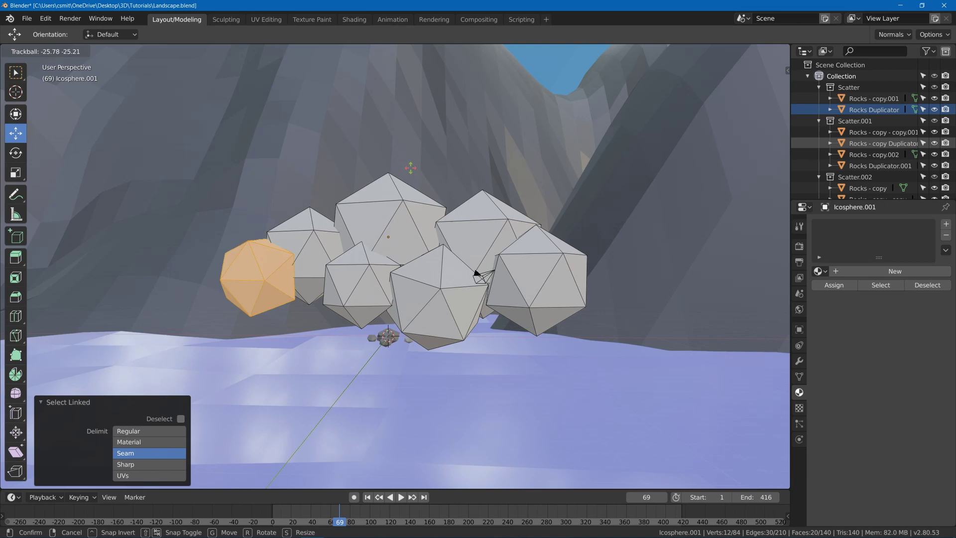
click(401, 156)
key(alt+a)
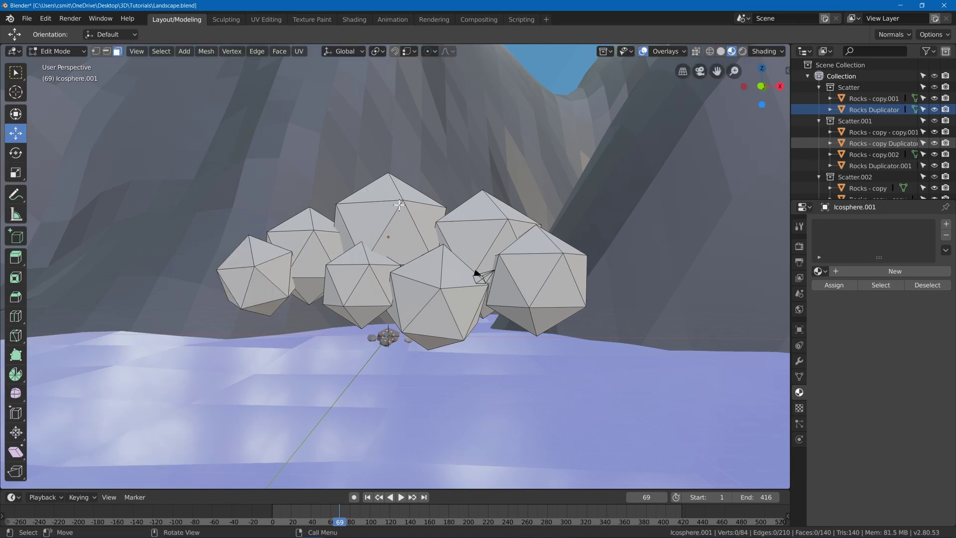
key(l)
key(r)
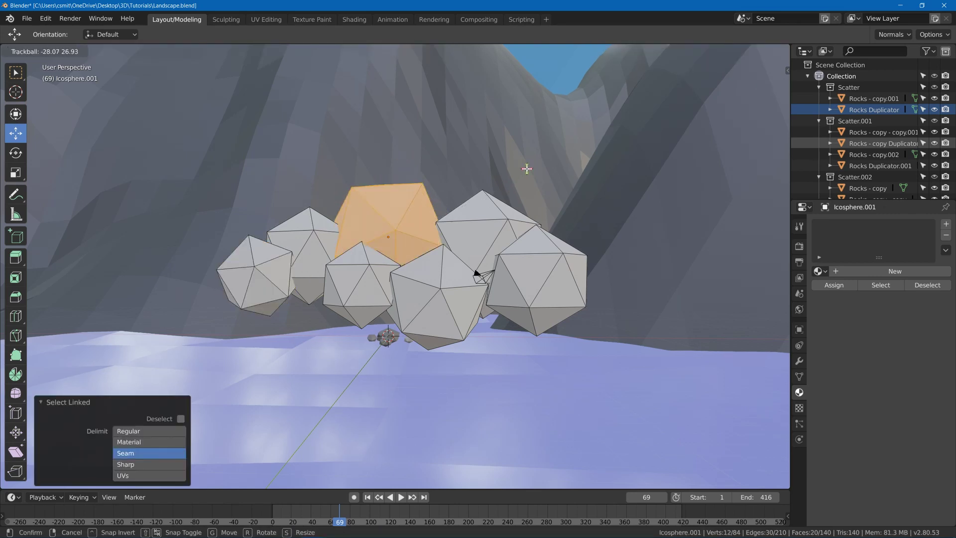
click(523, 167)
key(alt+a)
Trackball-rotate the positive X end sphere, and the back sphere beside it by about -21.8° and -16°
key(l)
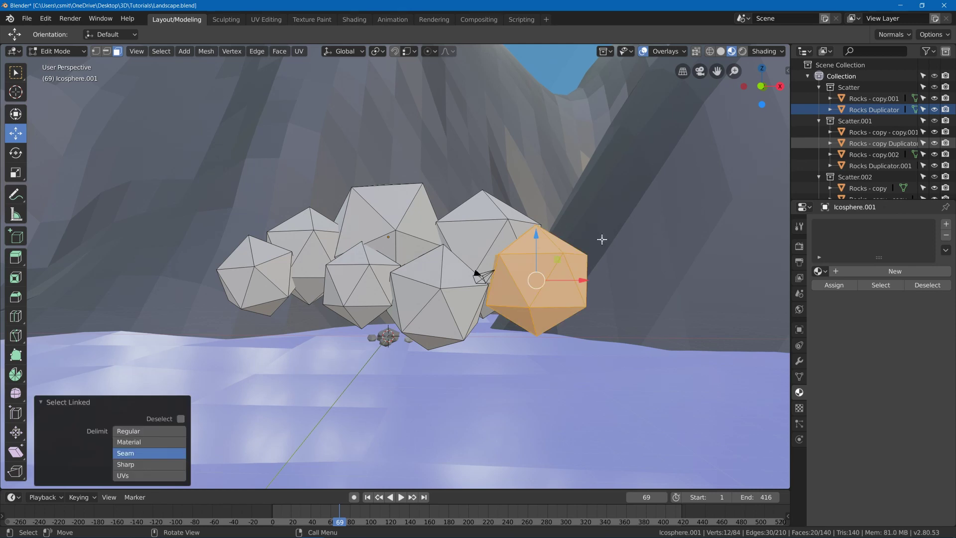
key(r)
key(r)
click(602, 216)
key(alt+a)
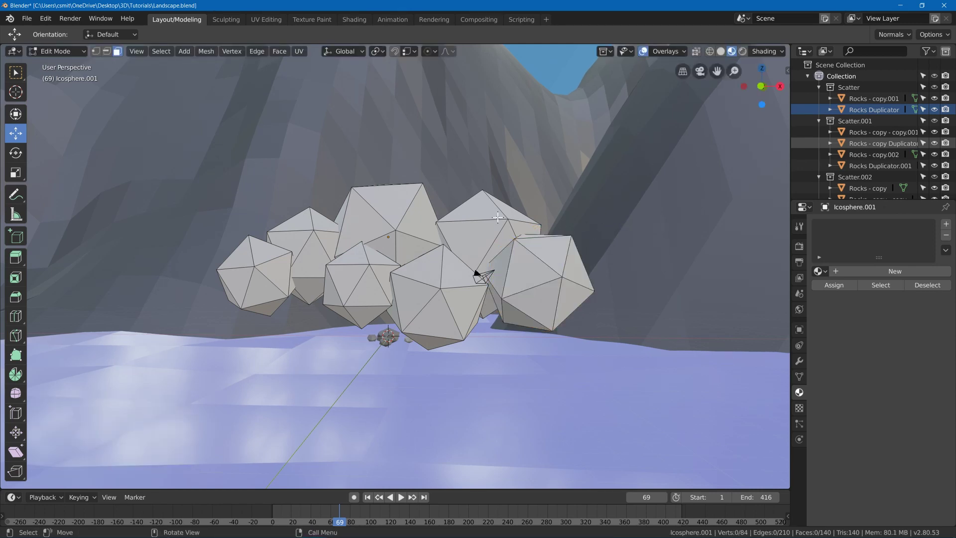
key(l)
key(r)
key(r)
click(578, 201)
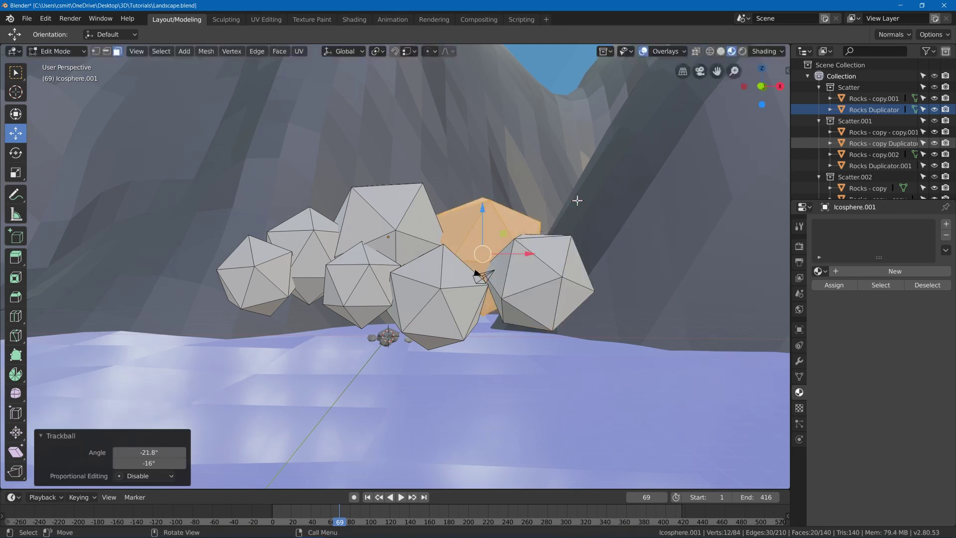
Duplicate the rotated back sphere into the gap on the underside of the cluster
key(Tab)
middle_drag(576, 196, 439, 269)
key(Tab)
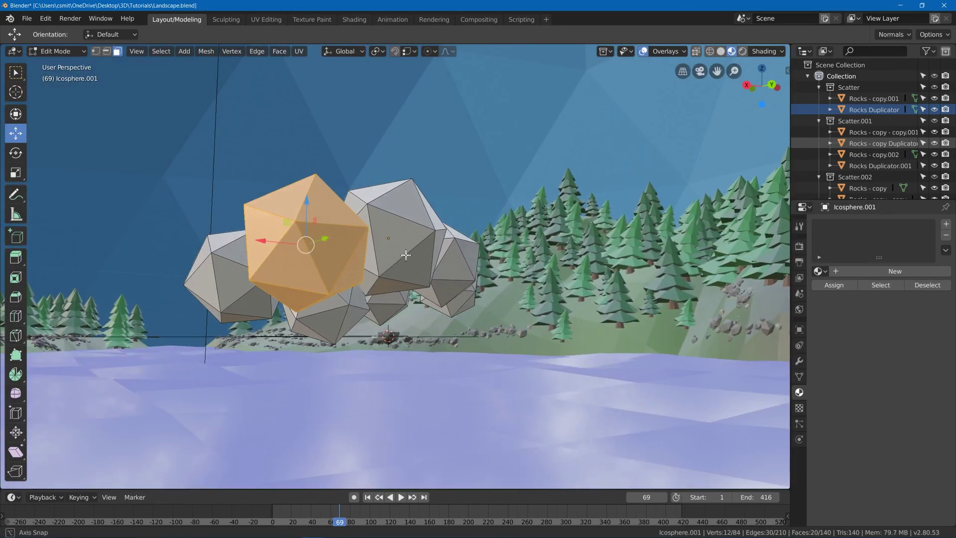
key(g)
click(493, 302)
middle_drag(496, 279, 413, 313)
Hide the small rock objects stacked at the world origin beneath the cloud
key(g)
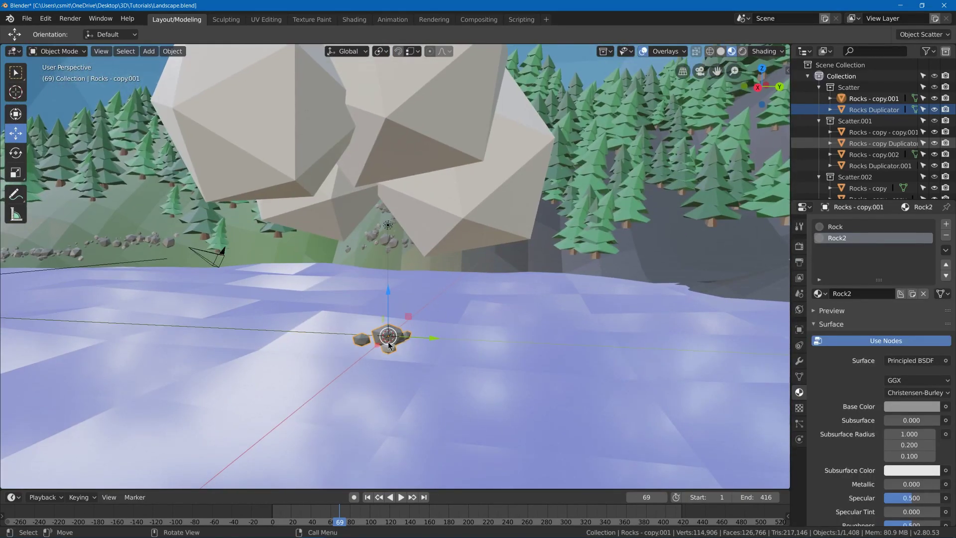
key(h)
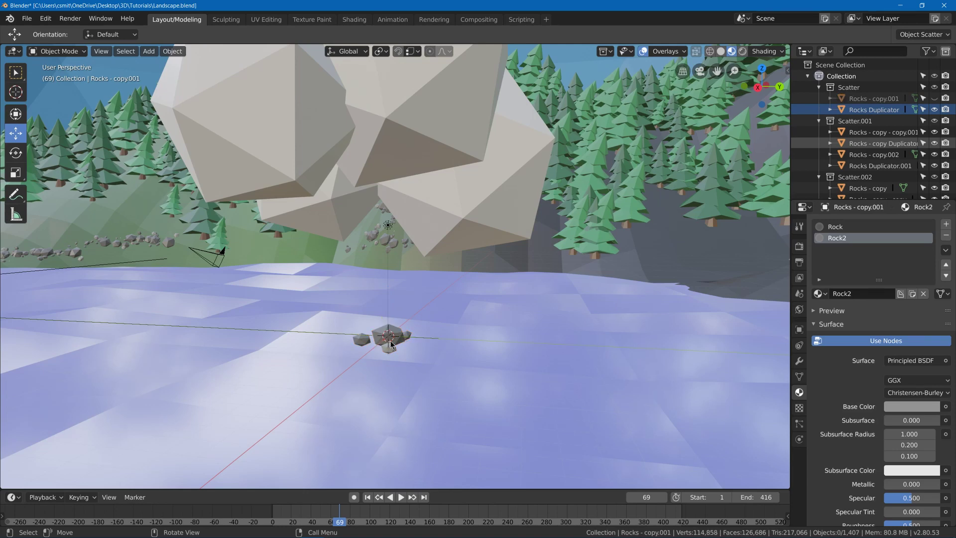
click(377, 338)
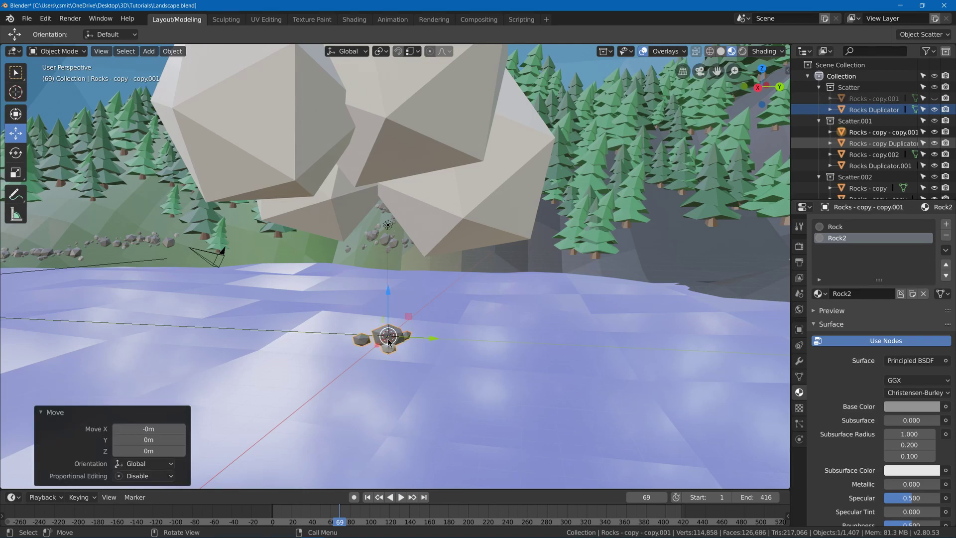
key(h)
click(379, 335)
key(h)
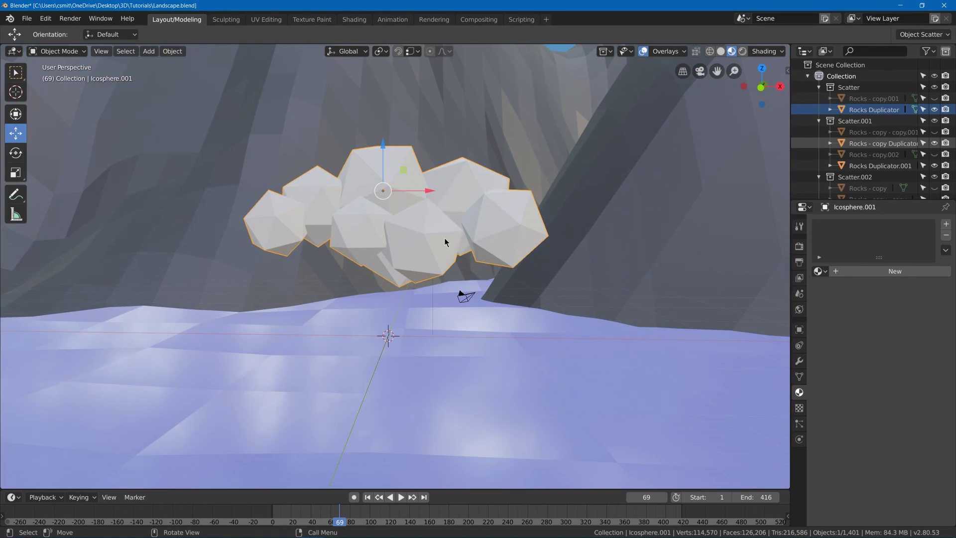
Duplicate the whole cloud and place the copy beside the original toward positive X
middle_drag(410, 260, 441, 285)
key(Tab)
key(Tab)
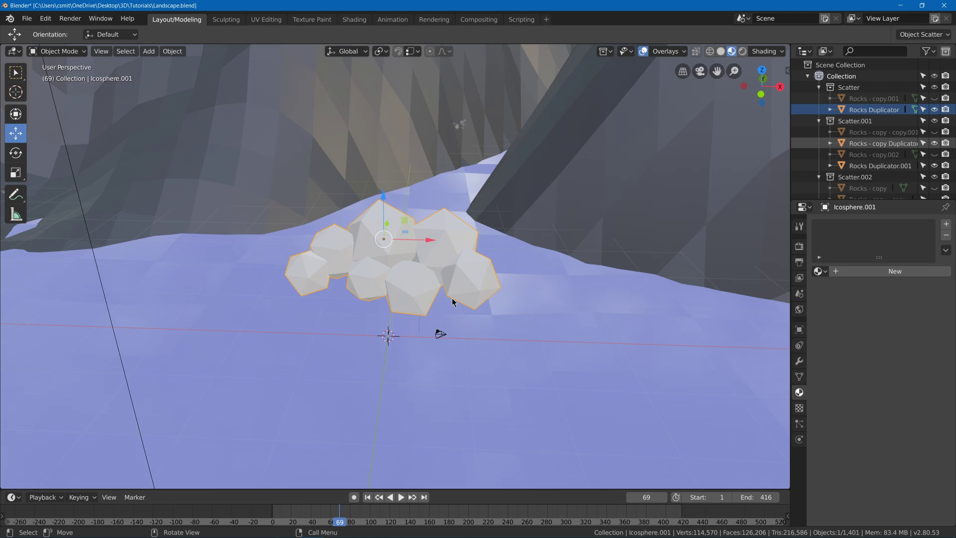
key(shift+d)
click(676, 311)
shift+middle_drag(598, 316, 468, 312)
In Edit Mode on the copy, lower the negative X end sphere about 1.3 m and move the sphere behind it to the cluster's top
key(Tab)
key(alt+a)
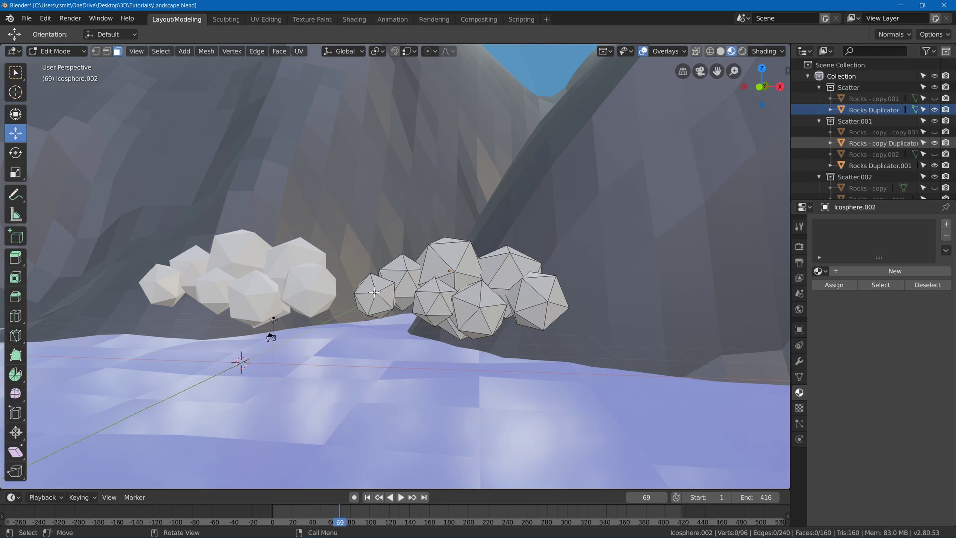
key(l)
key(g)
click(394, 307)
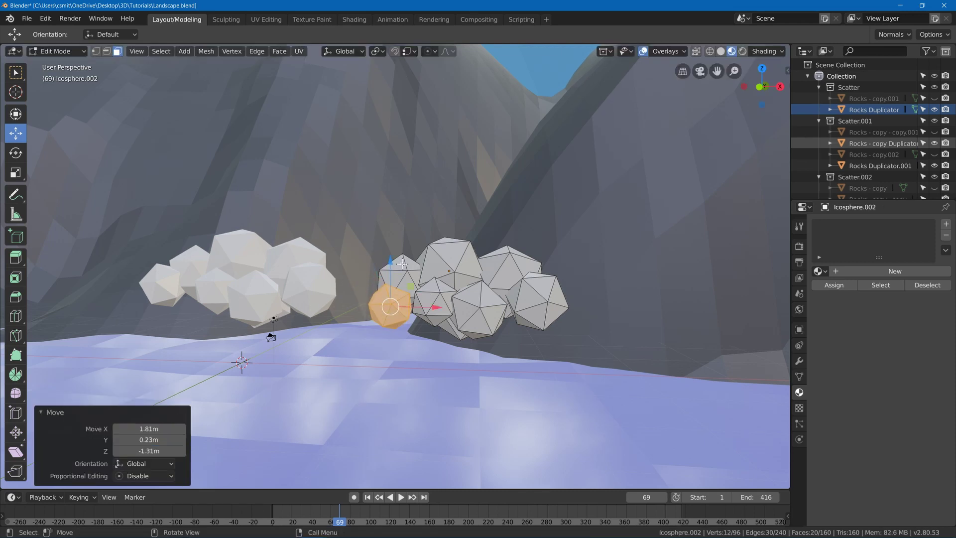
key(alt+a)
key(l)
key(g)
click(407, 280)
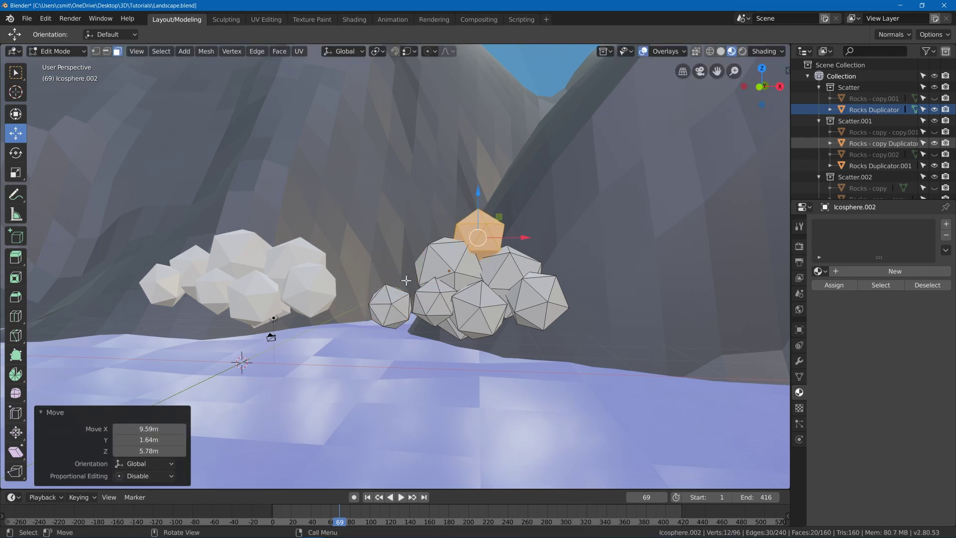
Move the negative X end sphere against the cluster, shift the positive X end sphere outward and up, and return to Object Mode
key(alt+a)
key(l)
key(g)
click(412, 292)
key(alt+a)
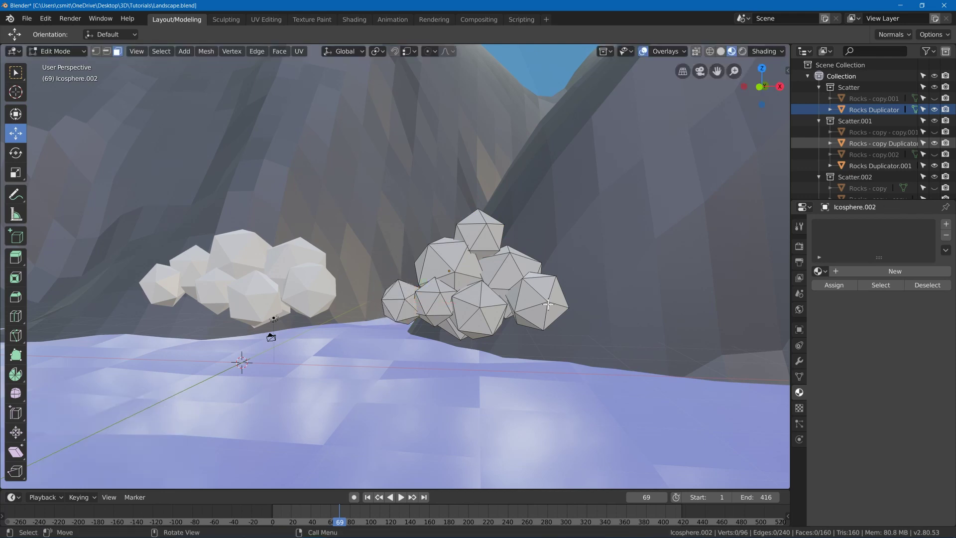
key(l)
key(g)
click(562, 294)
key(alt+a)
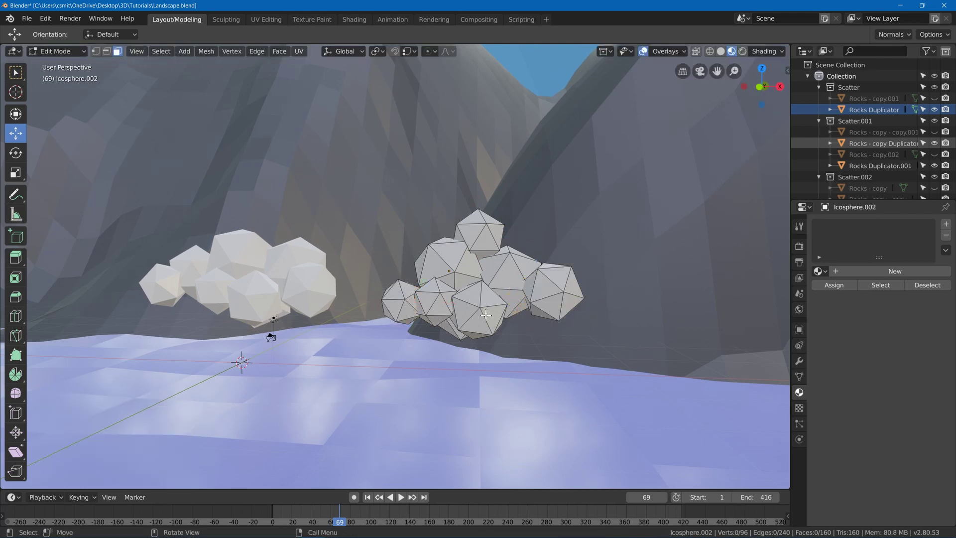
mouse_move(473, 303)
middle_down()
mouse_move(478, 310)
mouse_move(471, 298)
middle_up()
key(Tab)
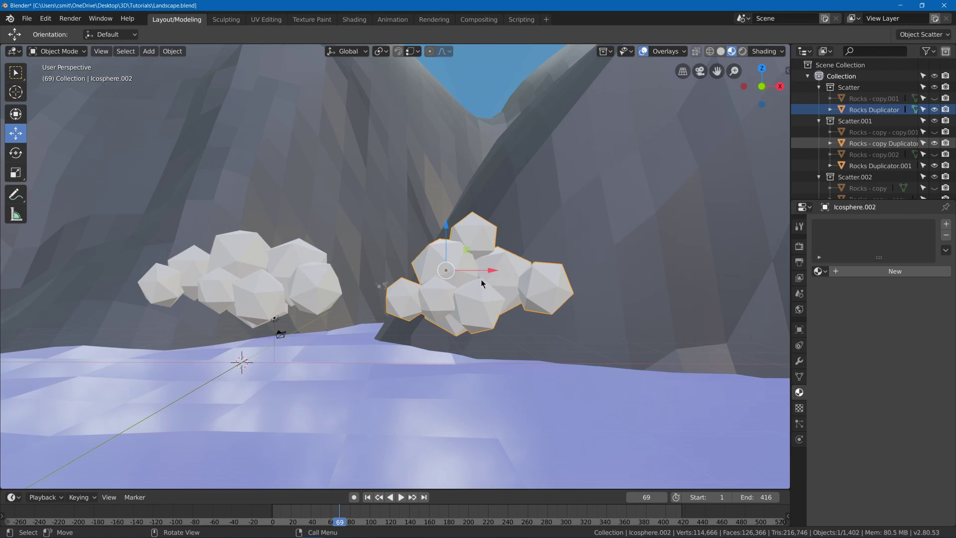
key(Tab)
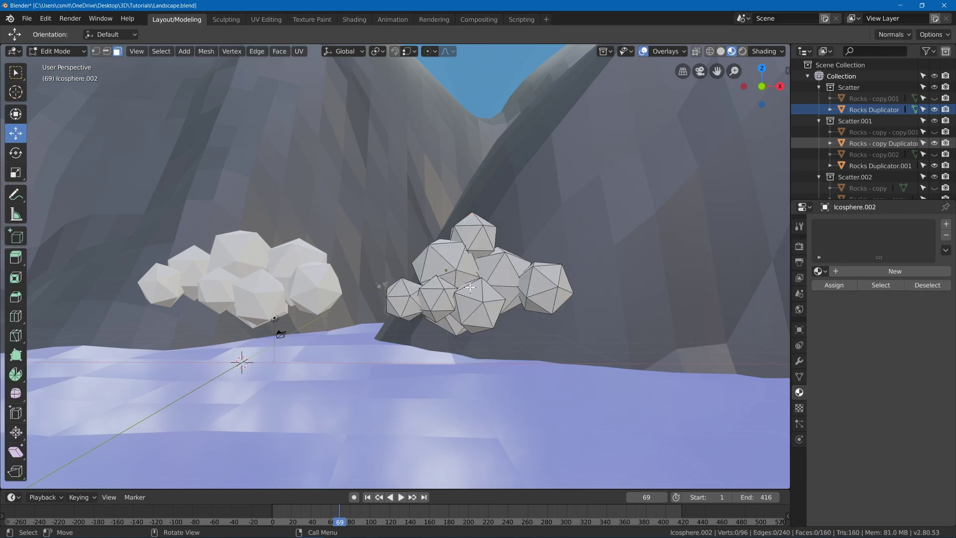
key(Tab)
Duplicate the second cloud about 28 m farther along positive X as a third cloud
middle_drag(481, 279, 458, 315)
key(shift+d)
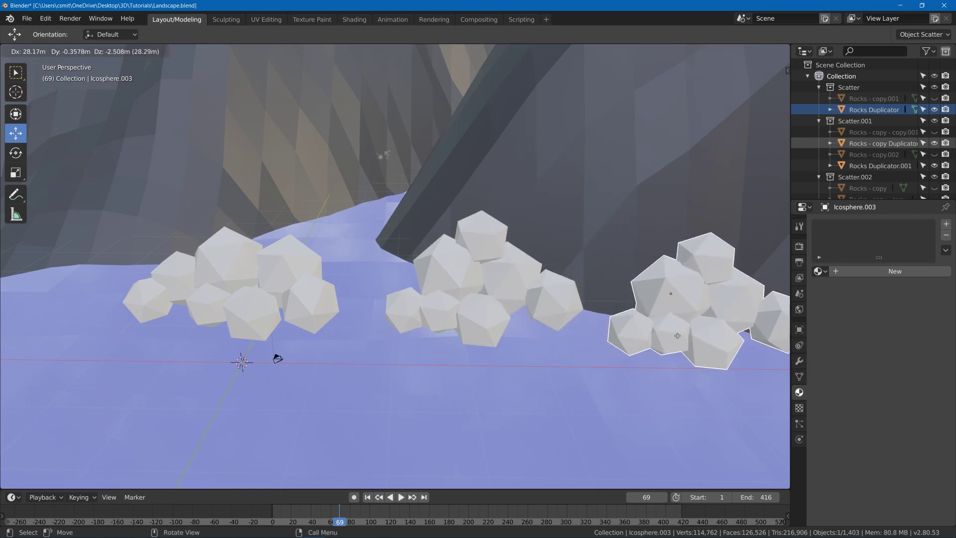
click(673, 333)
middle_drag(630, 320, 462, 309)
In Edit Mode on the third cloud, move its top sphere down into the lower gap near the positive X end, and deselect it
key(Tab)
scroll(463, 309, down, 3)
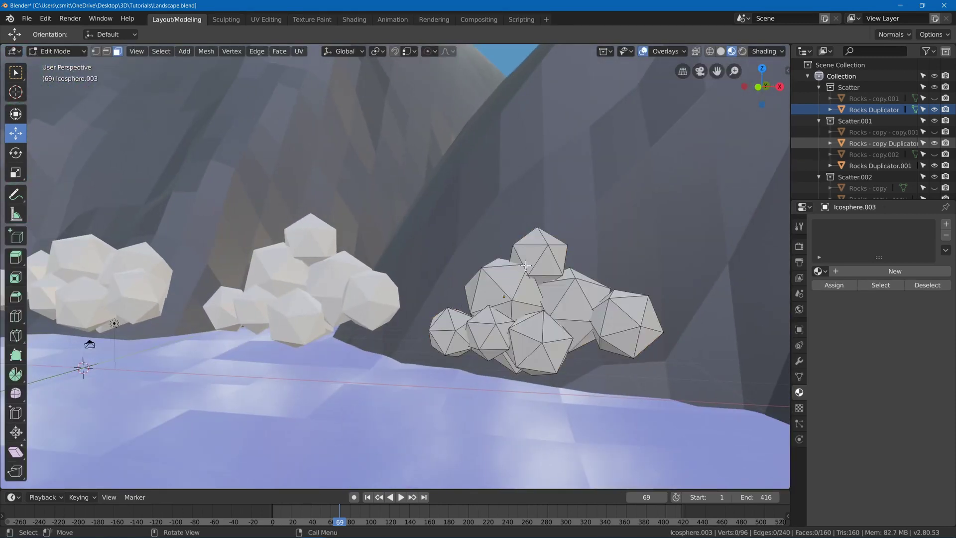
key(l)
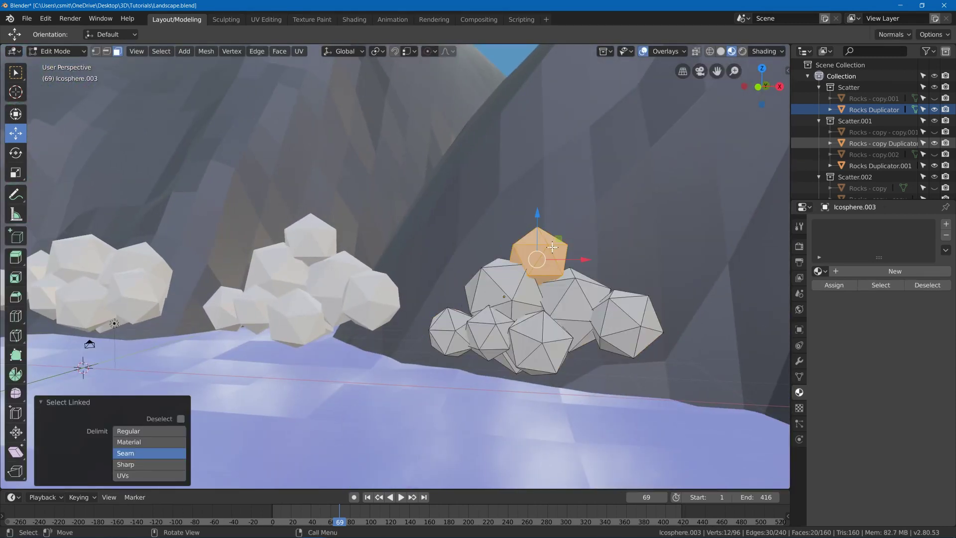
key(g)
click(599, 334)
scroll(582, 285, down, 2)
middle_drag(578, 292, 544, 267)
key(alt+a)
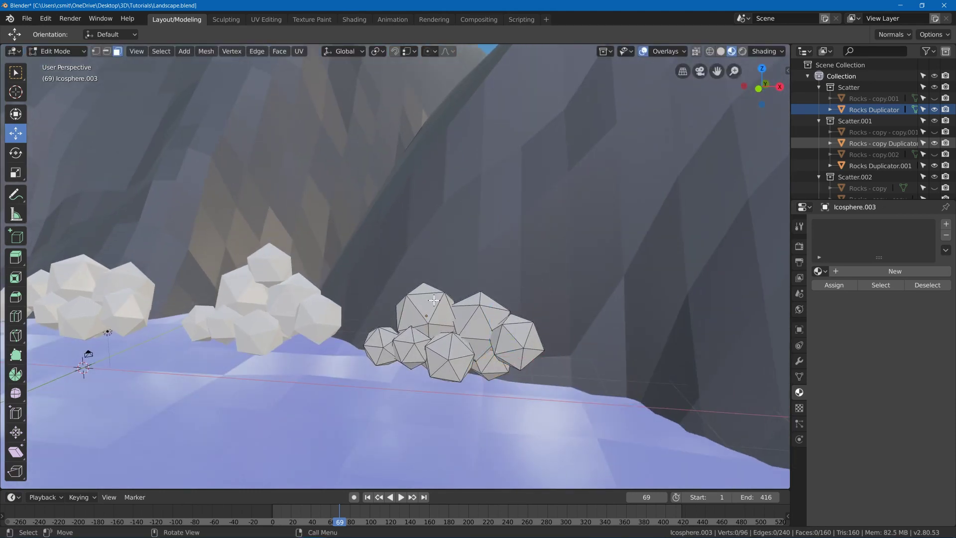
Move the large sphere near the negative X end about 22 m along X, out past the cluster's positive X end
key(l)
key(g)
click(434, 294)
middle_drag(434, 294, 433, 289)
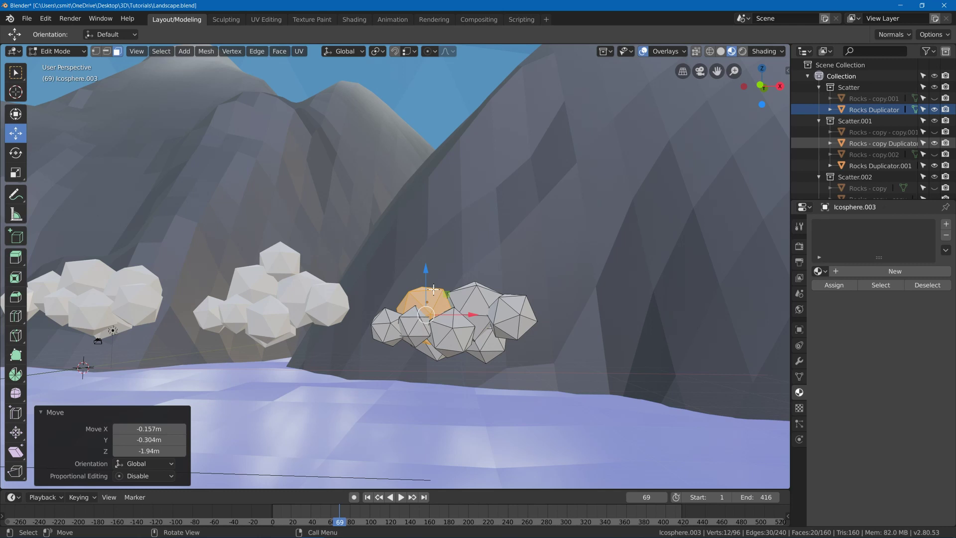
key(g)
click(577, 316)
Scale the detached sphere to about 0.55, flatten it along Z to 0.688, and shift it closer to the cluster
key(s)
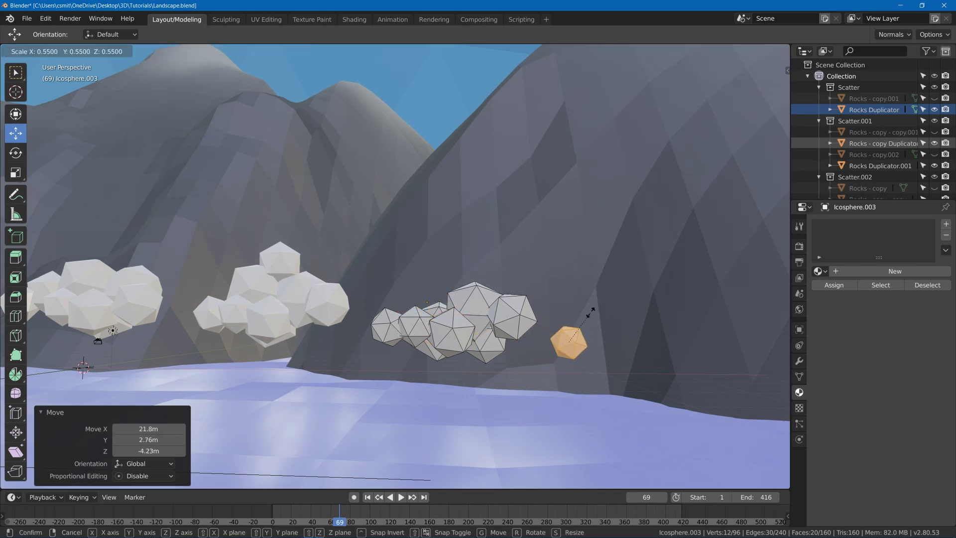
click(591, 312)
key(s)
key(z)
click(576, 291)
key(g)
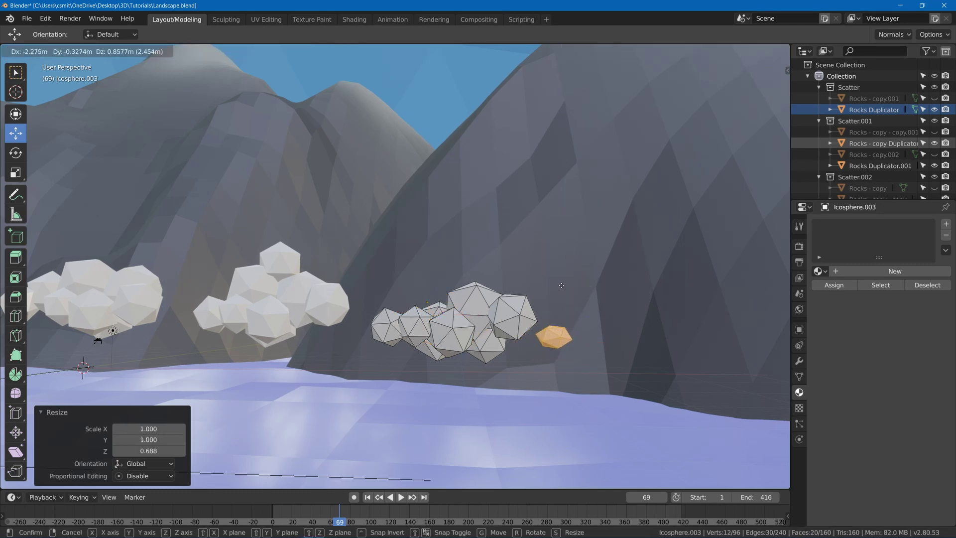
click(559, 288)
key(alt+a)
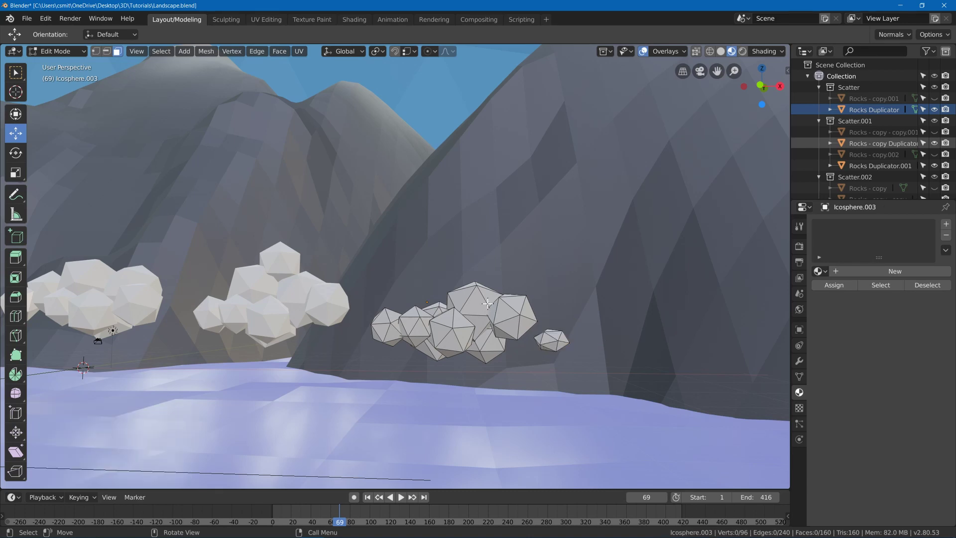
Return to Object Mode and raise the first cloud 135 m along Z above the mountains
key(Tab)
middle_drag(488, 303, 445, 264)
scroll(432, 254, down, 3)
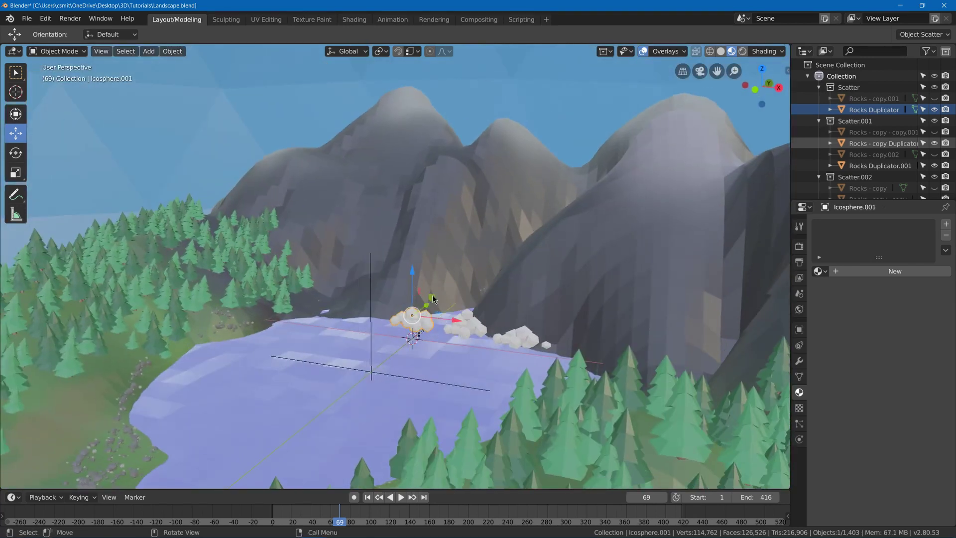
drag(414, 281, 413, 35)
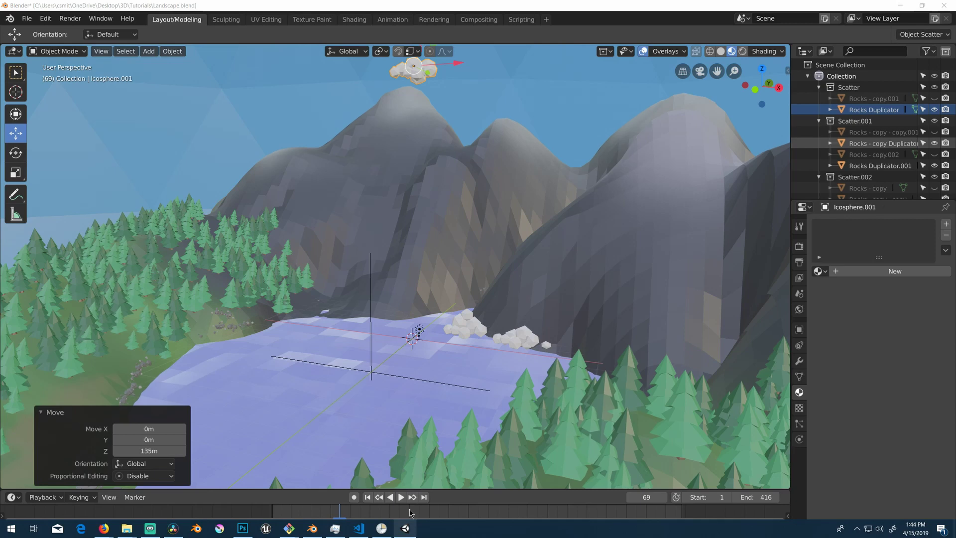
Scale the raised cloud up uniformly so it suits the size of the mountains
scroll(394, 249, down, 4)
middle_drag(398, 240, 413, 235)
key(s)
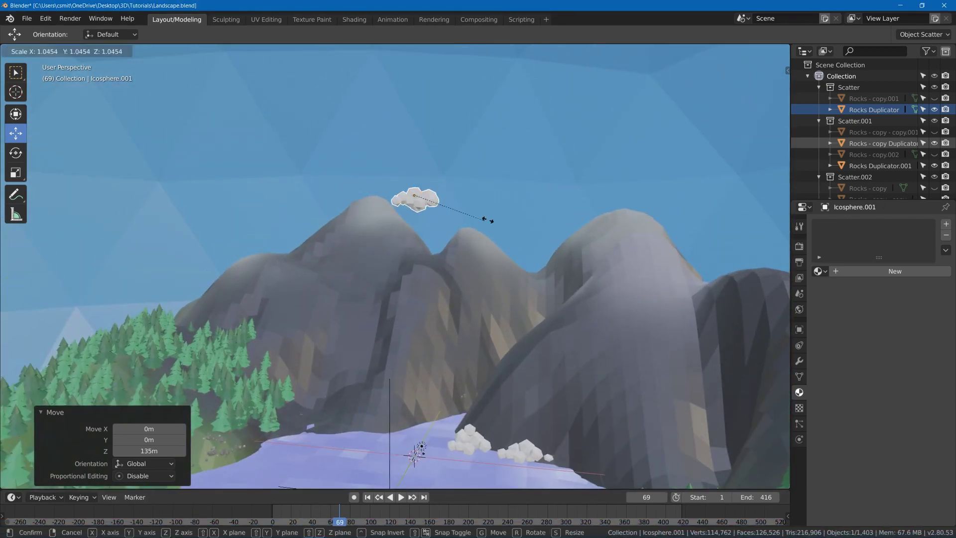
click(589, 206)
Reposition the enlarged cloud in the sky, finishing with a horizontal shift of about -126 m in X and 228 m in Y
key(g)
click(471, 160)
middle_drag(470, 161, 409, 215)
drag(391, 227, 477, 250)
middle_drag(477, 250, 487, 226)
Duplicate the cloud by 342 m in X, 171 m in Y and 42.3 m in Z, and rotate the copy about Z by 262° plus 254°
key(shift+d)
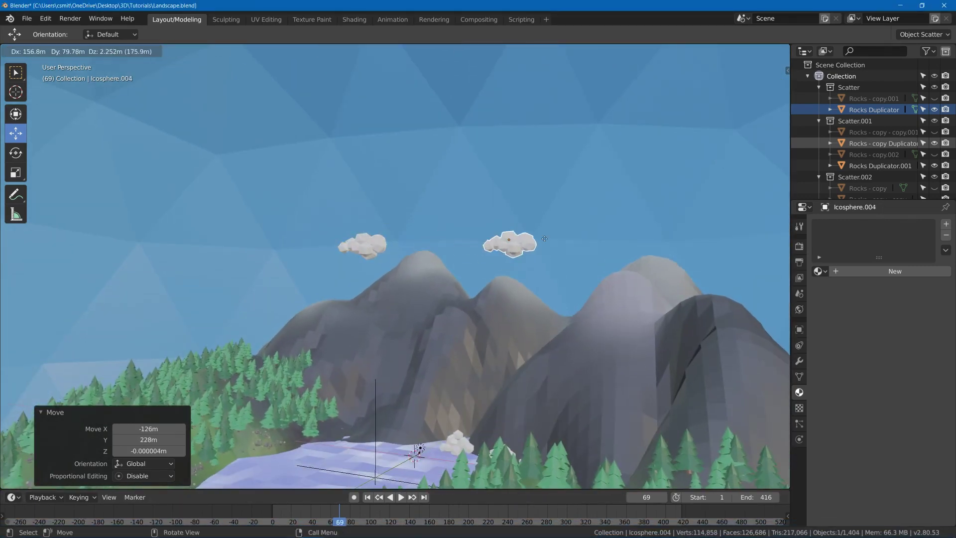
click(715, 205)
key(r)
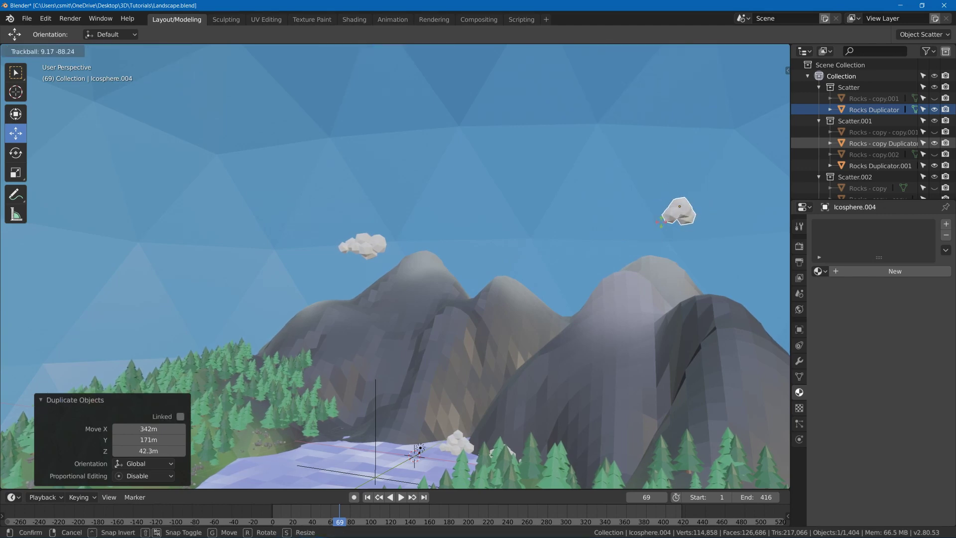
click(682, 219)
middle_drag(227, 269, 365, 272)
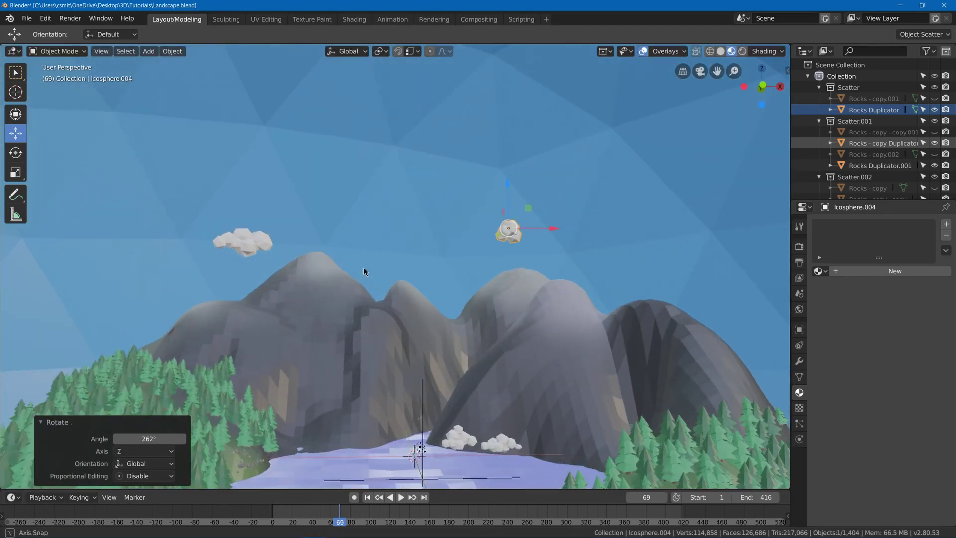
key(r)
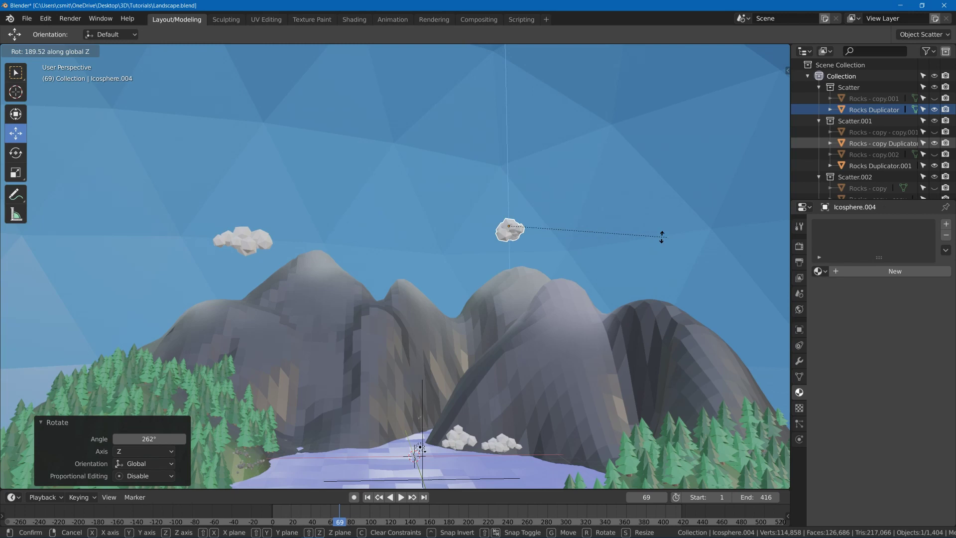
click(528, 274)
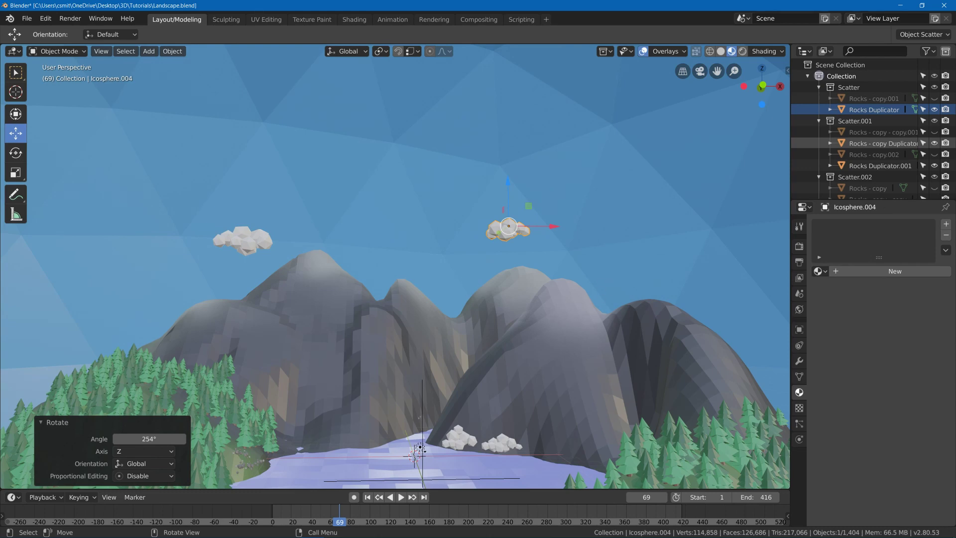
Scale up the rotated cloud copy and duplicate it by -613 m in X, -207 m in Y and -173 m in Z
key(s)
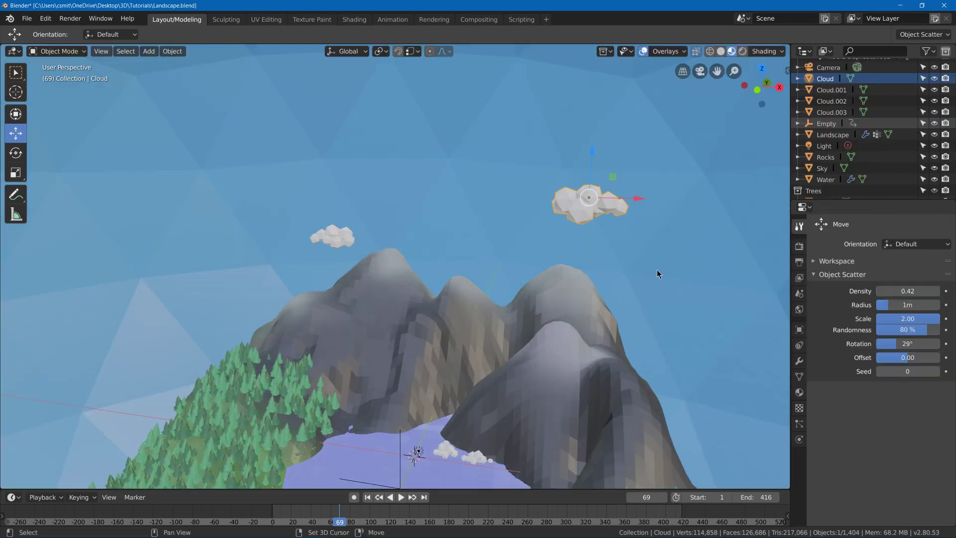
key(shift+d)
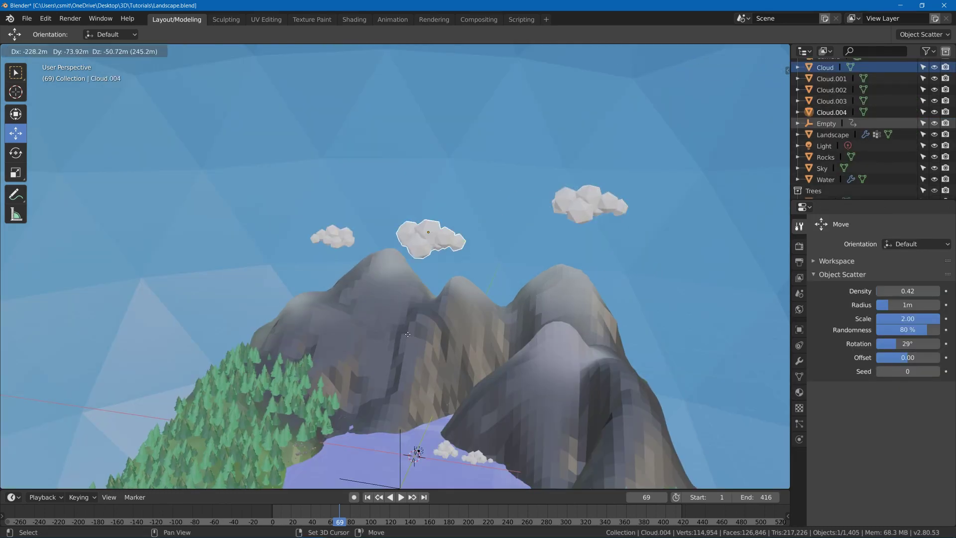
click(138, 422)
Raise the new cloud copy along Z so it floats high above the forest
middle_drag(229, 367, 209, 346)
key(g)
key(z)
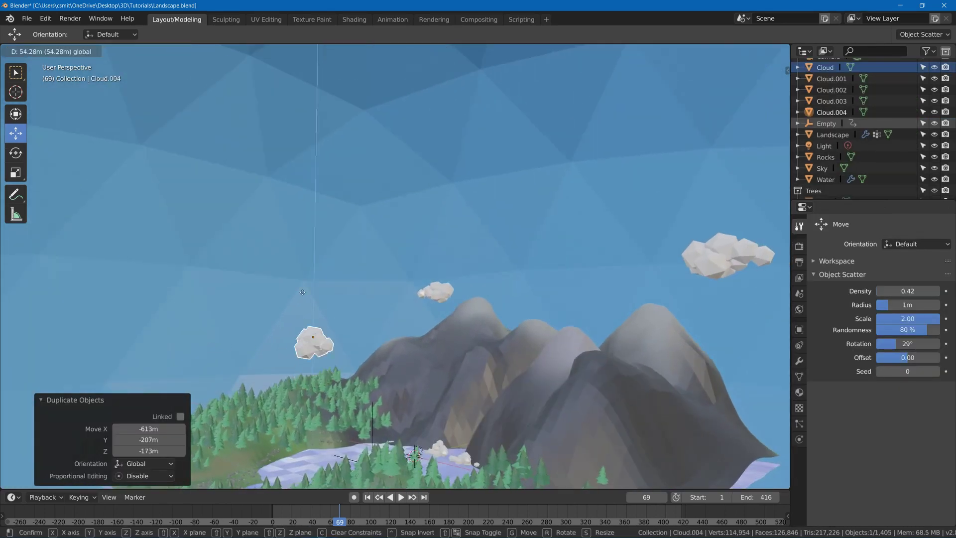
click(303, 207)
key(r)
right_click(287, 267)
Duplicate the raised cloud by 884 m in X, 184 m in Y and -212 m in Z
middle_drag(408, 253, 355, 199)
key(shift+d)
click(165, 346)
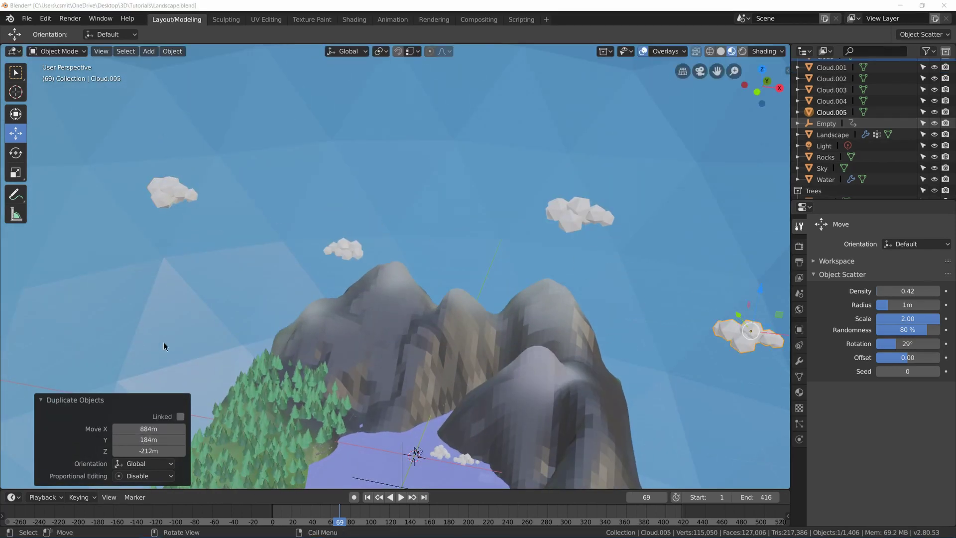
middle_drag(199, 346, 269, 212)
scroll(279, 224, up, 2)
Lift the nearer small cloud off the lake by -57.3 m in X, -21.4 m in Y and 116 m in Z, and enlarge it
click(519, 381)
click(493, 383)
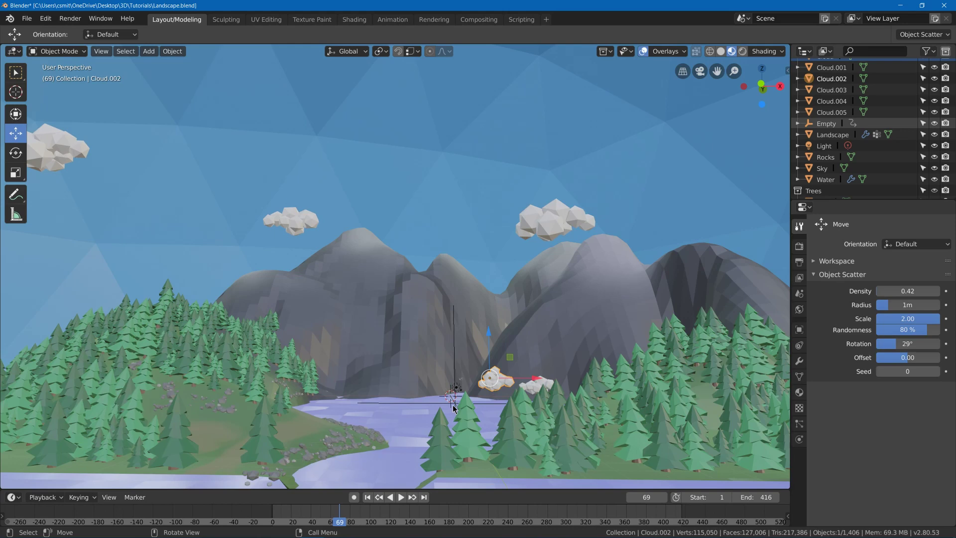
key(g)
click(402, 242)
key(s)
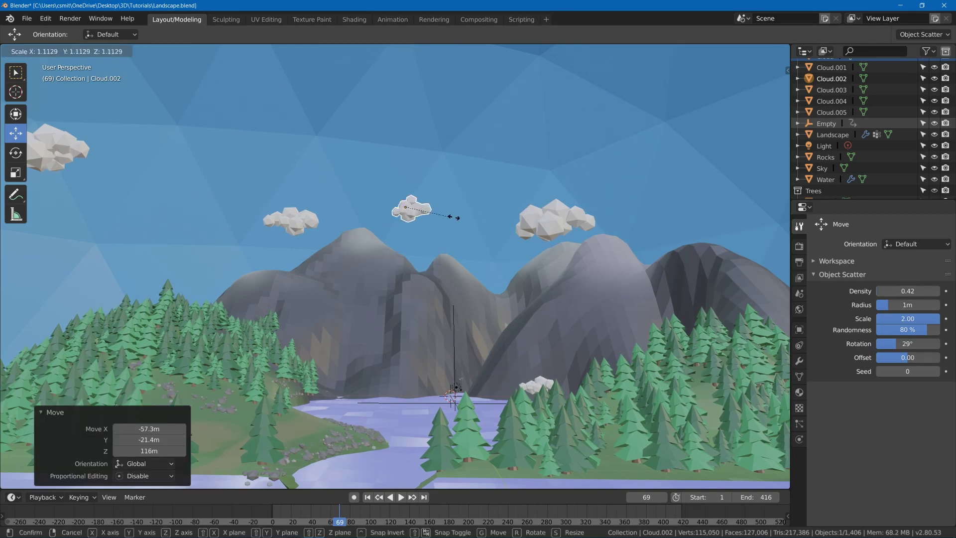
click(476, 220)
Shift the lifted cloud 394 m along Y and 62.2 m along Z, and scale it up uniformly again
middle_drag(458, 212, 424, 246)
drag(420, 219, 544, 69)
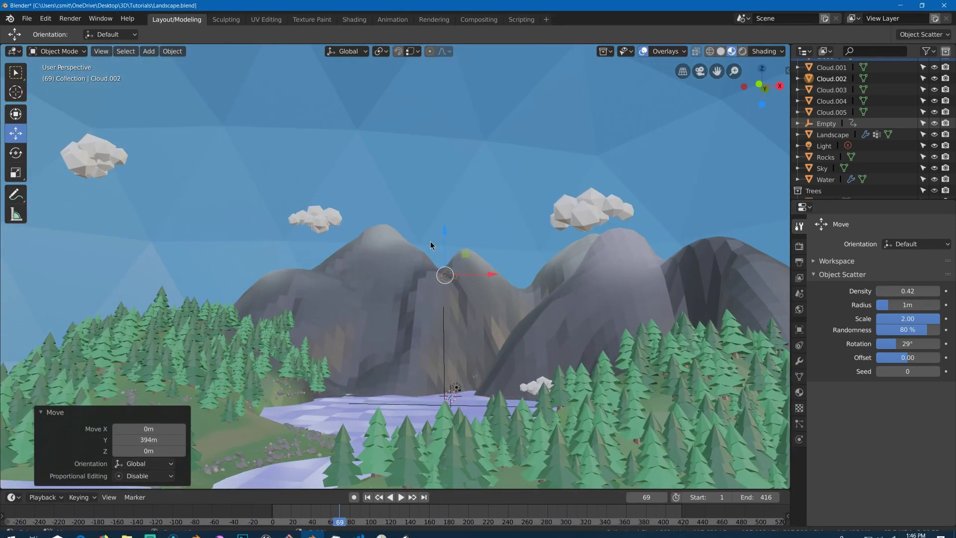
key(s)
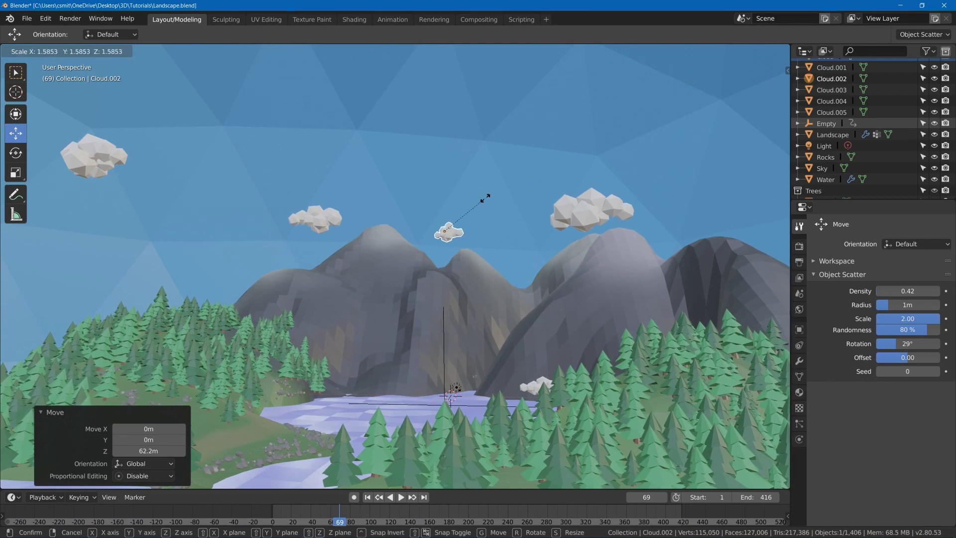
click(532, 193)
Duplicate the cloud by -391 m in X, -64.1 m in Y and -3.65 m in Z, and rotate the copy about Z
key(shift+d)
click(248, 195)
key(r)
key(z)
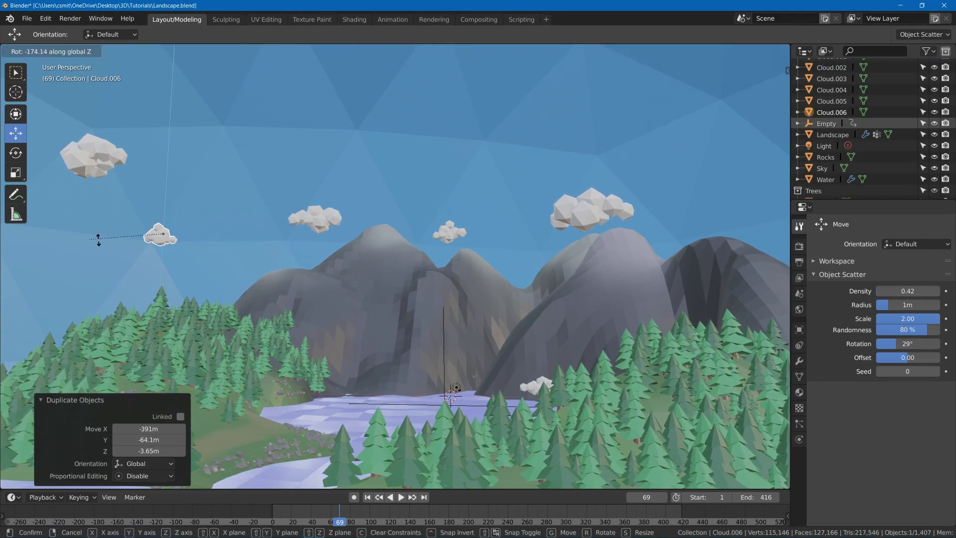
click(59, 227)
click(288, 234)
Move the last small cloud from the lake into the sky by 54.6 m in X, -17.4 m in Y and 143 m in Z
middle_drag(288, 234, 326, 247)
click(526, 379)
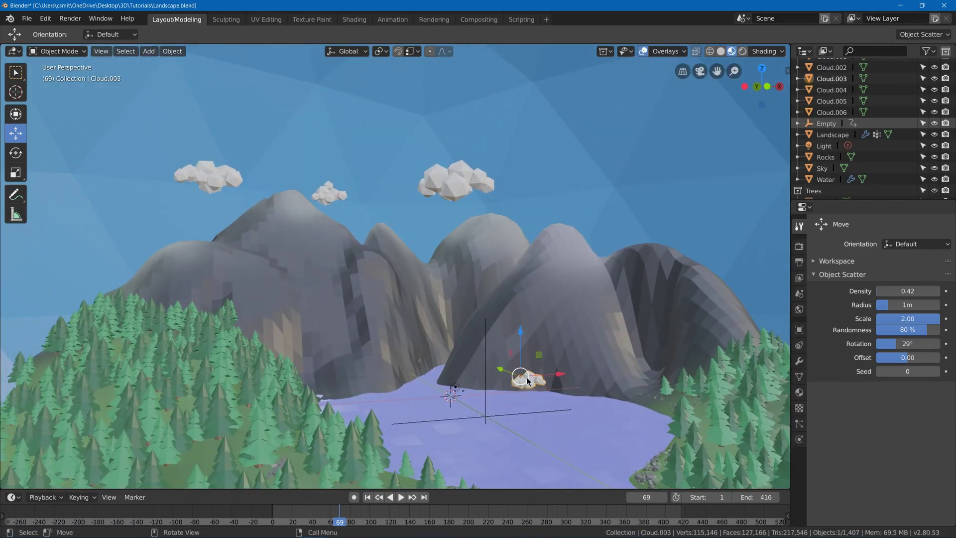
key(g)
click(607, 181)
Rotate the newly raised cloud about Z and scale it uniformly by 2.002
key(r)
key(z)
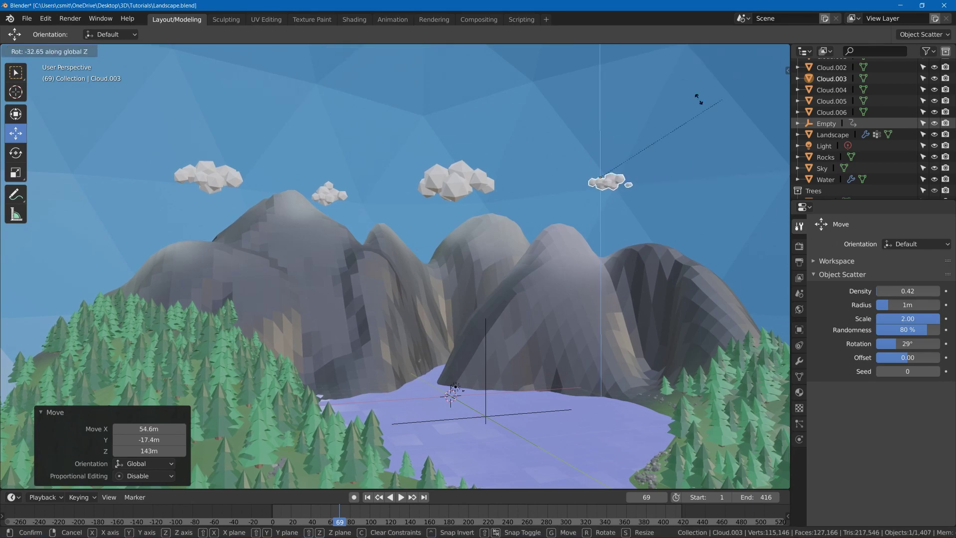
click(698, 98)
key(s)
click(722, 87)
Duplicate the enlarged cloud by about -194 m in X, 56 m in Y and 59 m in Z
key(shift+d)
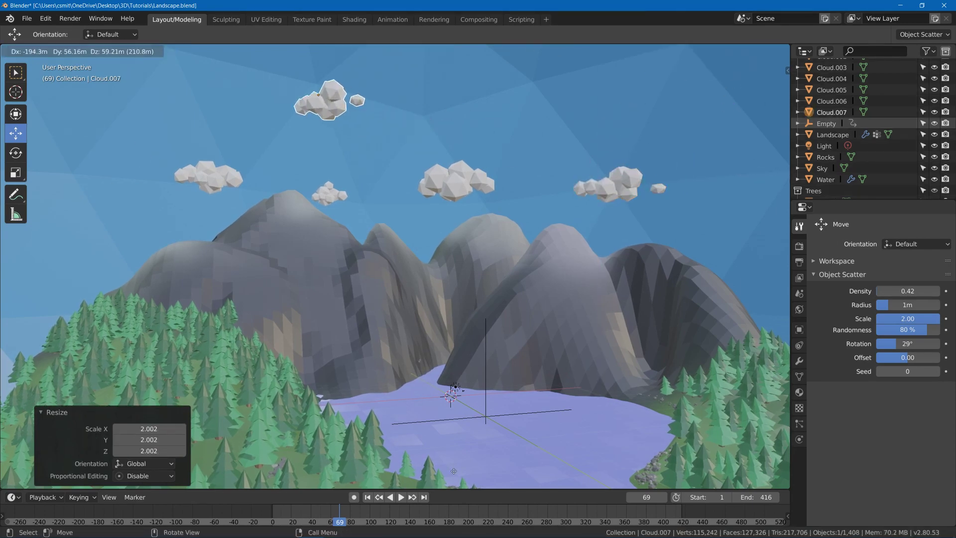
click(454, 471)
middle_drag(439, 408, 416, 459)
Nudge the original of that cloud by about 14.6 m in X, 10.7 m in Y and 5.6 m in Z
click(615, 286)
middle_drag(615, 286, 608, 326)
key(g)
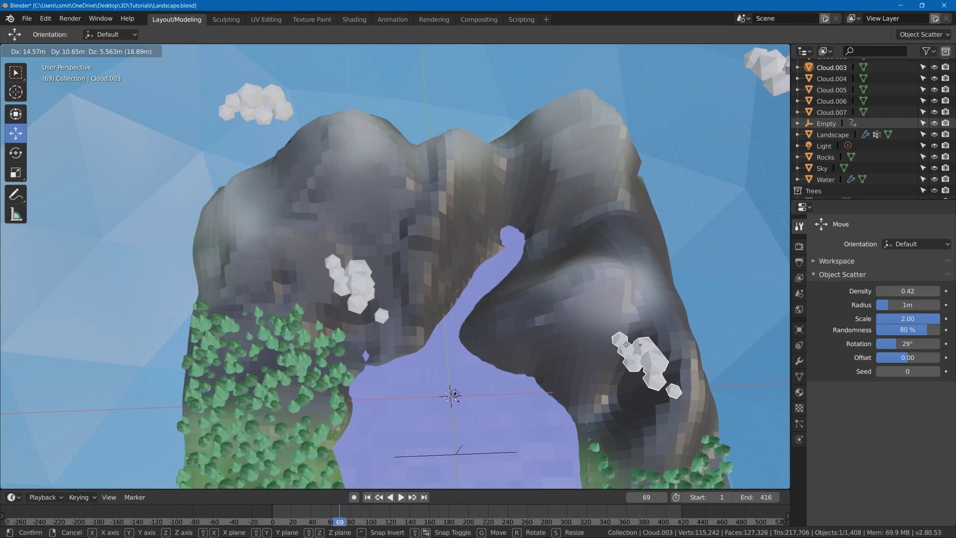
click(626, 344)
Move its duplicate over the opposite mountain by 27.8 m in X, 43.2 m in Y and 21.9 m in Z
click(359, 292)
key(g)
click(397, 208)
middle_drag(369, 363, 382, 292)
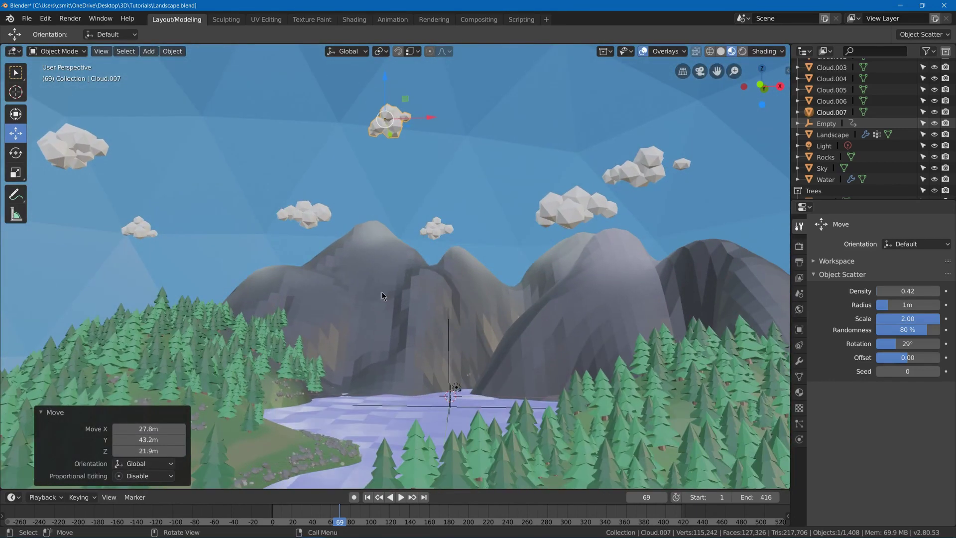
Duplicate the moved cloud by about -281 m in X, -111 m in Y and -118 m in Z
middle_drag(385, 222, 498, 239)
key(shift+d)
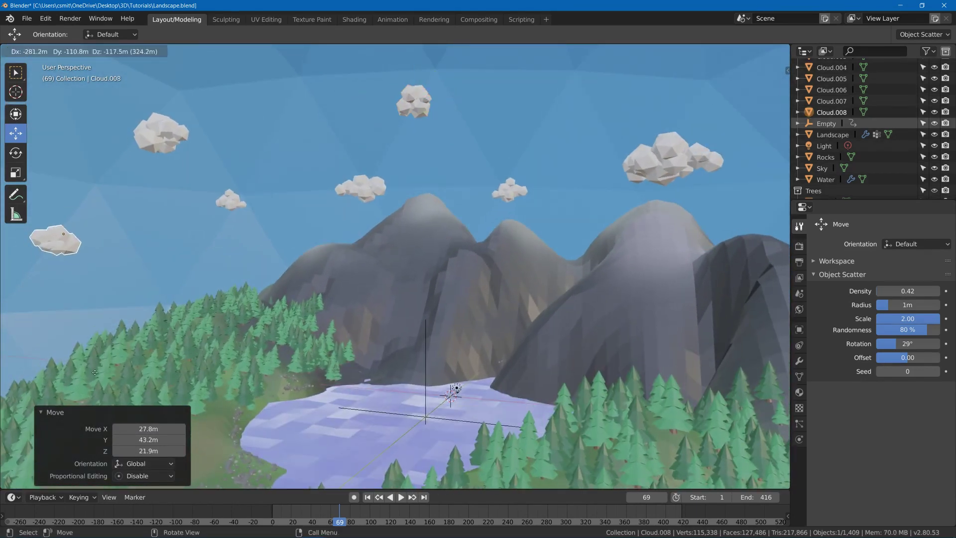
click(95, 372)
Duplicate the latest cloud by 592 m in X, -19.4 m in Y and -26 m in Z, and rotate the copy -162° about Z
middle_drag(299, 294, 362, 305)
scroll(366, 291, down, 2)
key(shift+d)
click(280, 316)
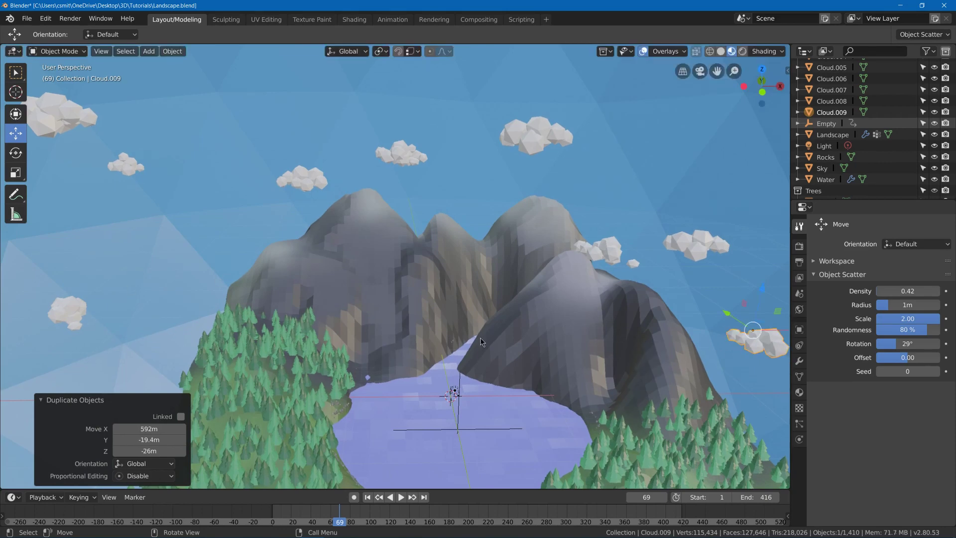
key(r)
key(z)
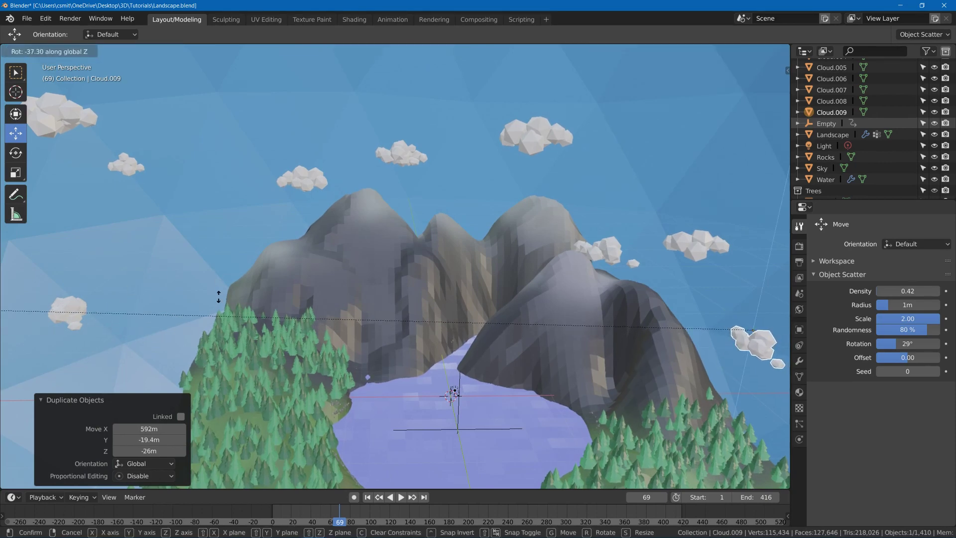
click(772, 283)
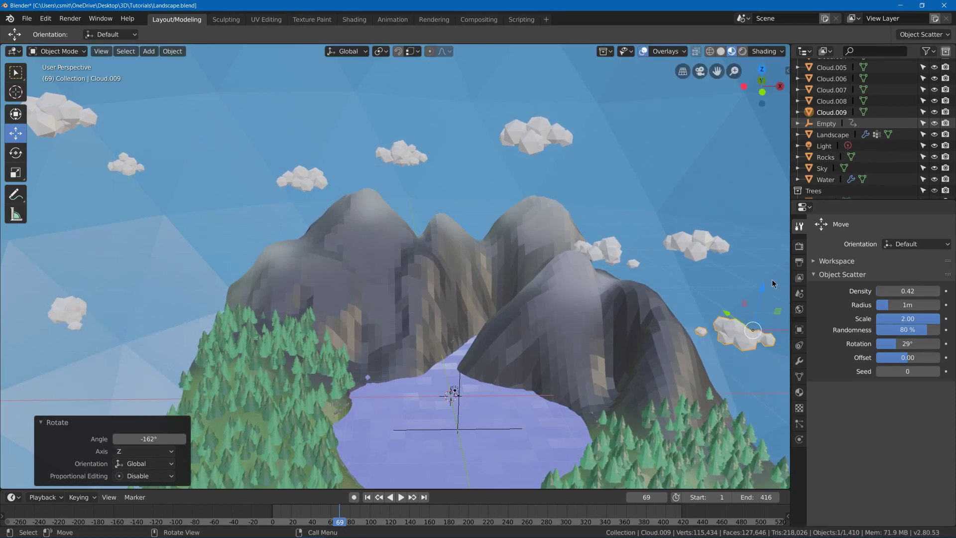
Add an ico sphere at the world origin and set its subdivisions to 2
middle_drag(467, 366, 453, 336)
scroll(460, 342, up, 2)
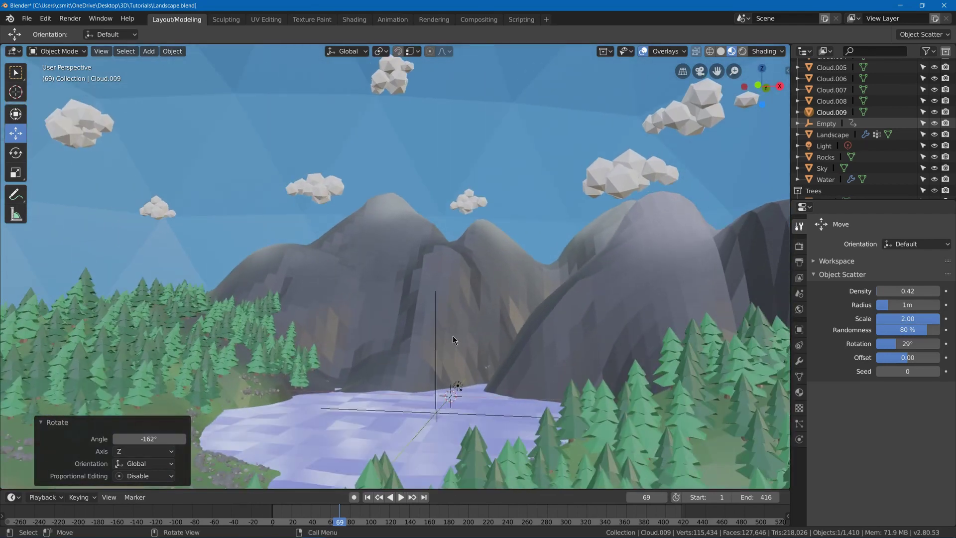
scroll(273, 274, down, 3)
middle_drag(279, 269, 281, 284)
key(shift+a)
mouse_move(336, 272)
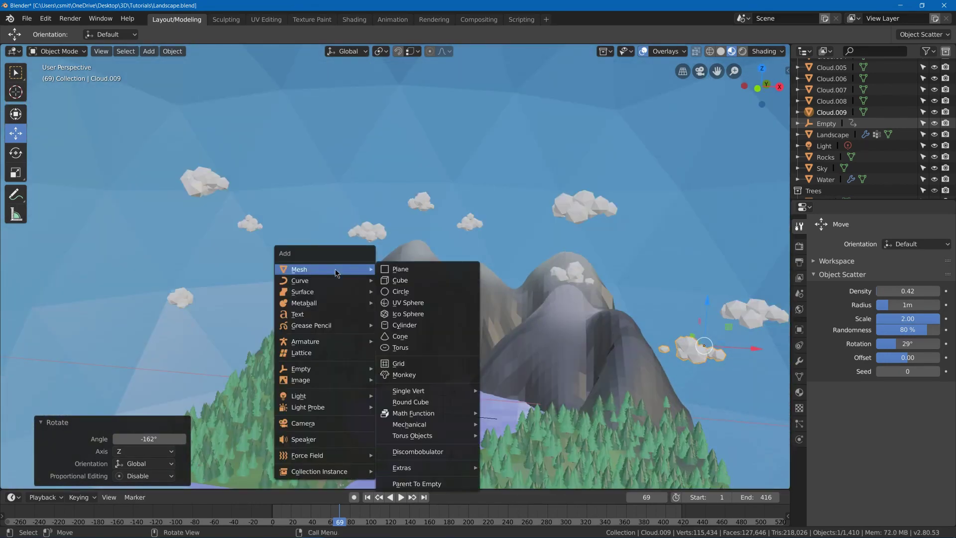
click(418, 312)
scroll(454, 397, up, 6)
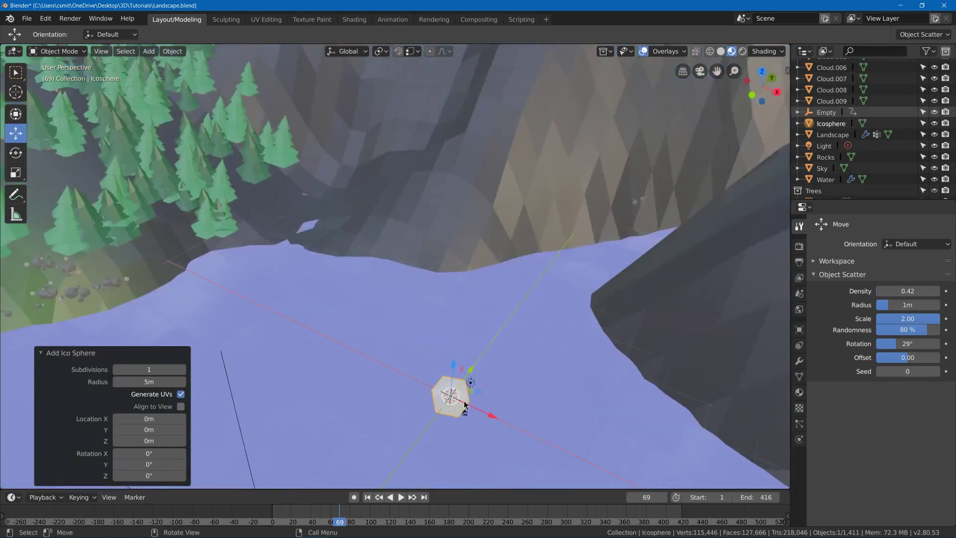
middle_drag(464, 404, 468, 380)
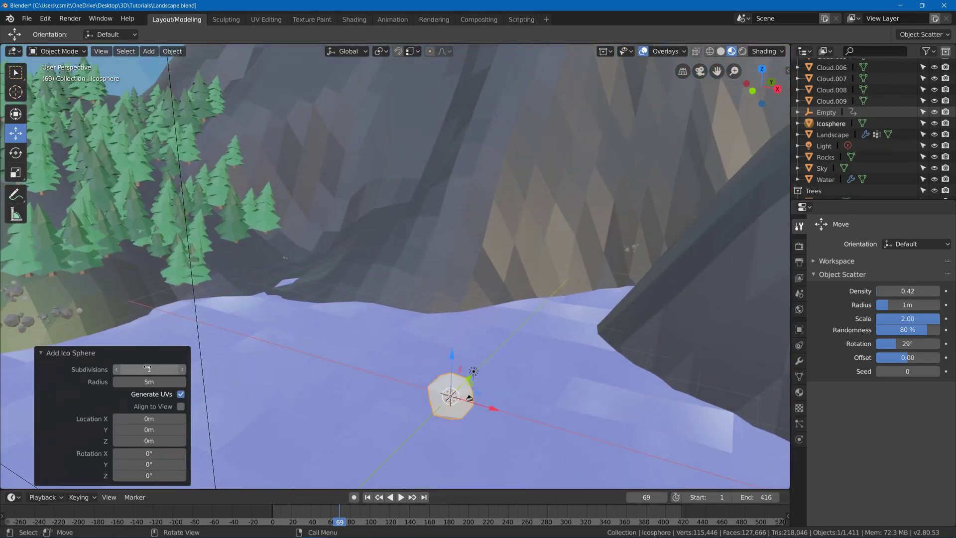
drag(148, 368, 164, 370)
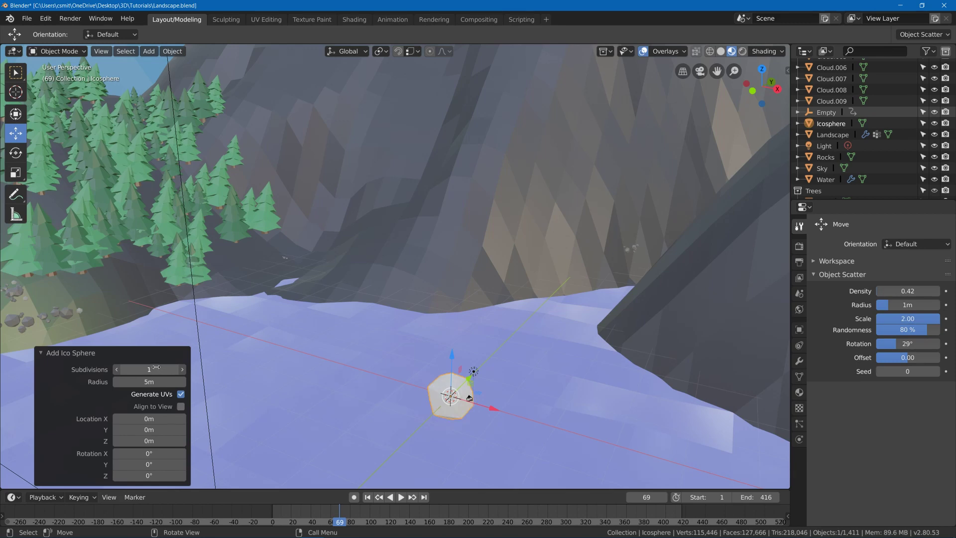
middle_drag(330, 351, 377, 298)
Rename the ico sphere object as Sun
double_click(830, 123)
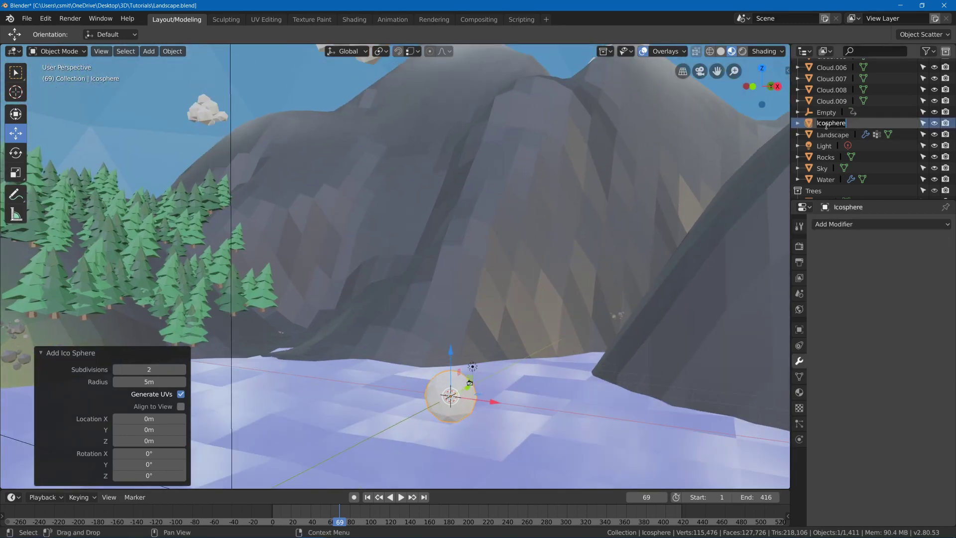
text(Sun)
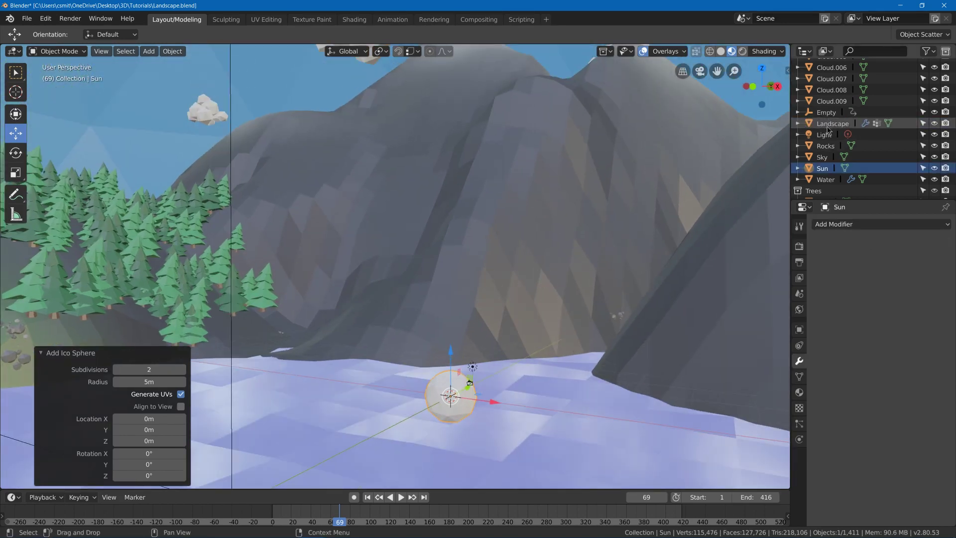
key(Return)
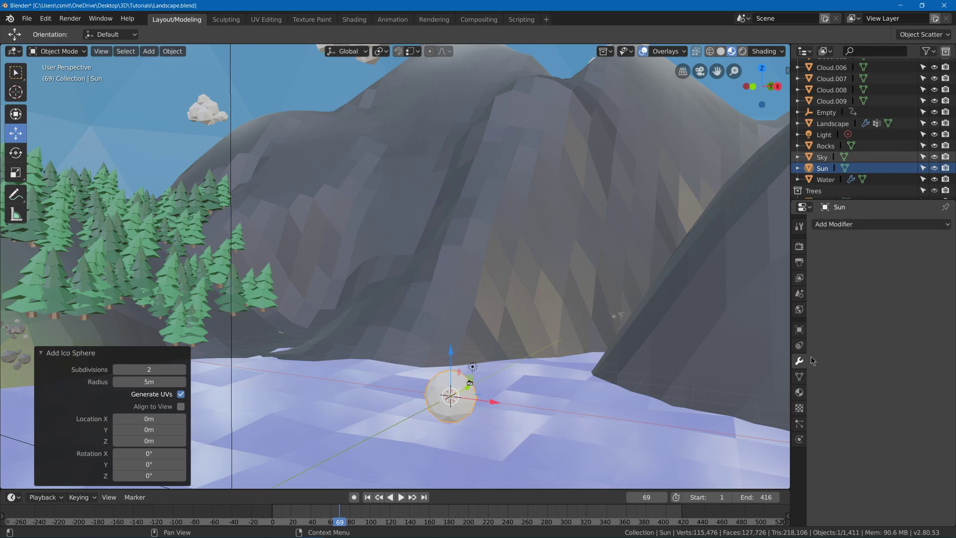
Give the sphere a new material named Sun and change its surface shader to Emission
click(799, 392)
click(845, 270)
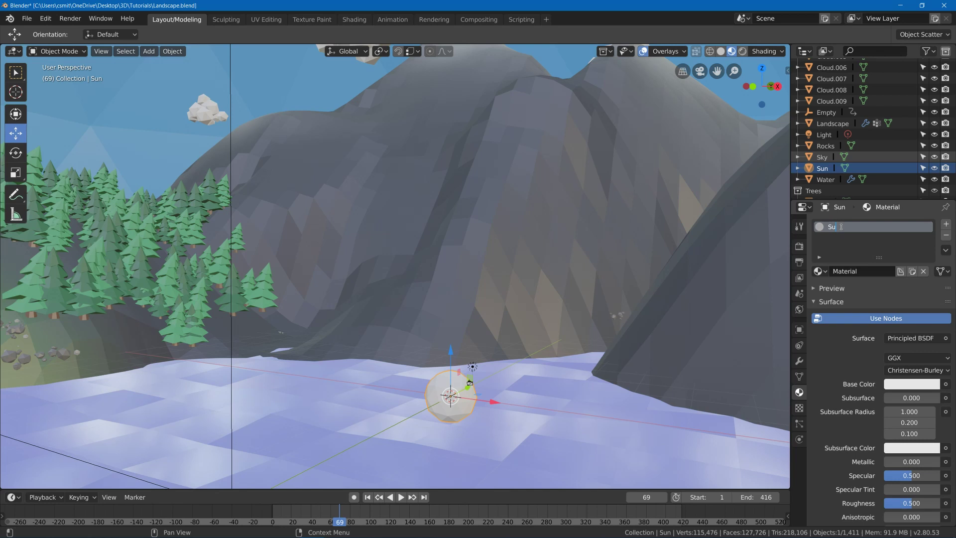
click(924, 338)
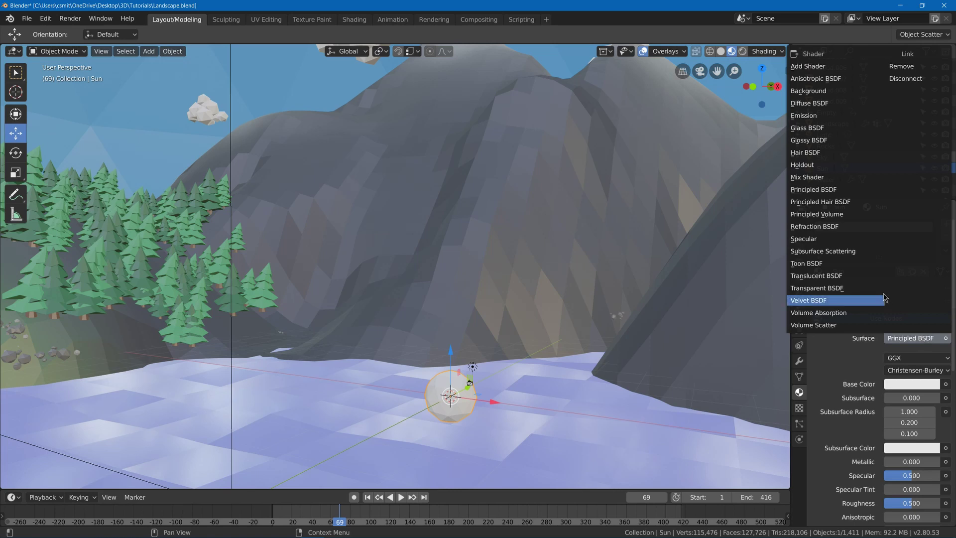
click(829, 115)
Set the emission strength to 29.5 and the emission color to a saturated yellow
click(919, 357)
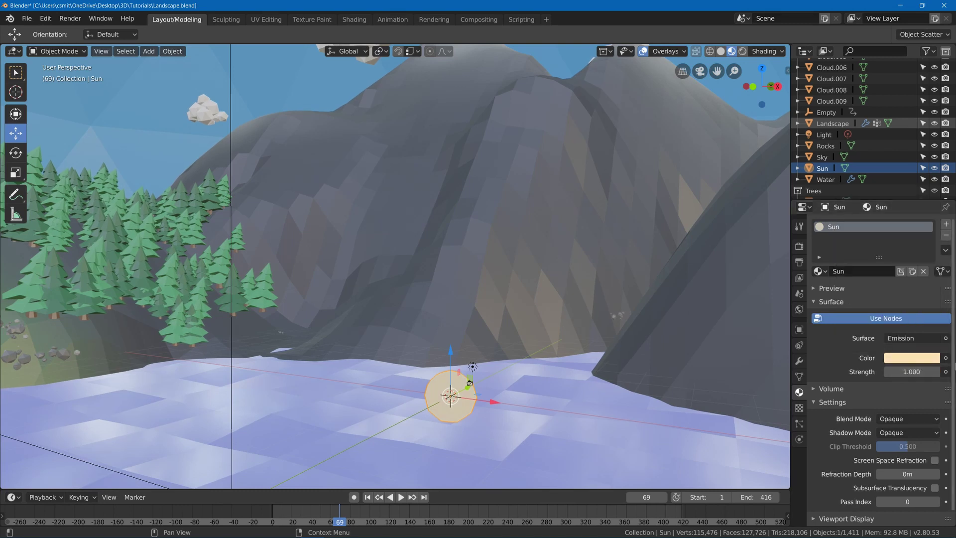
drag(904, 375, 936, 375)
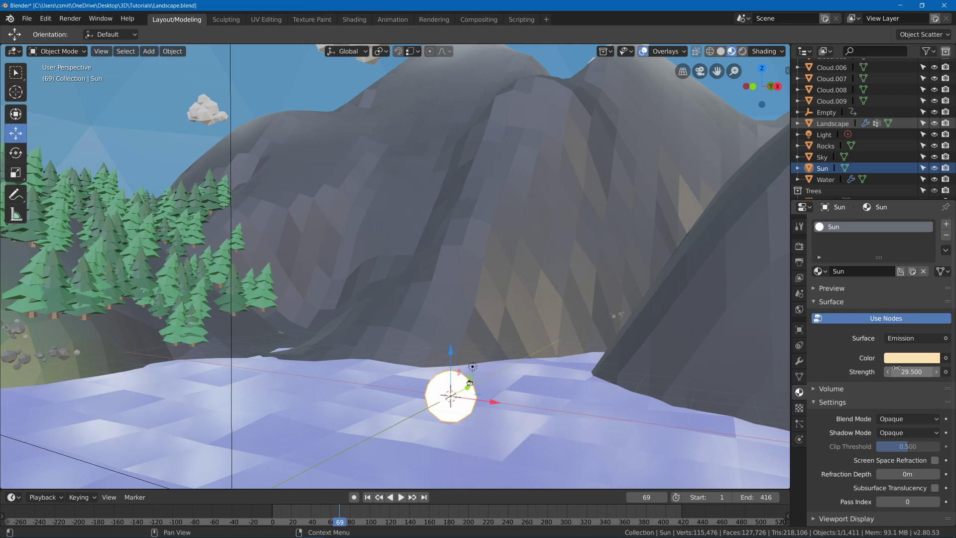
click(893, 362)
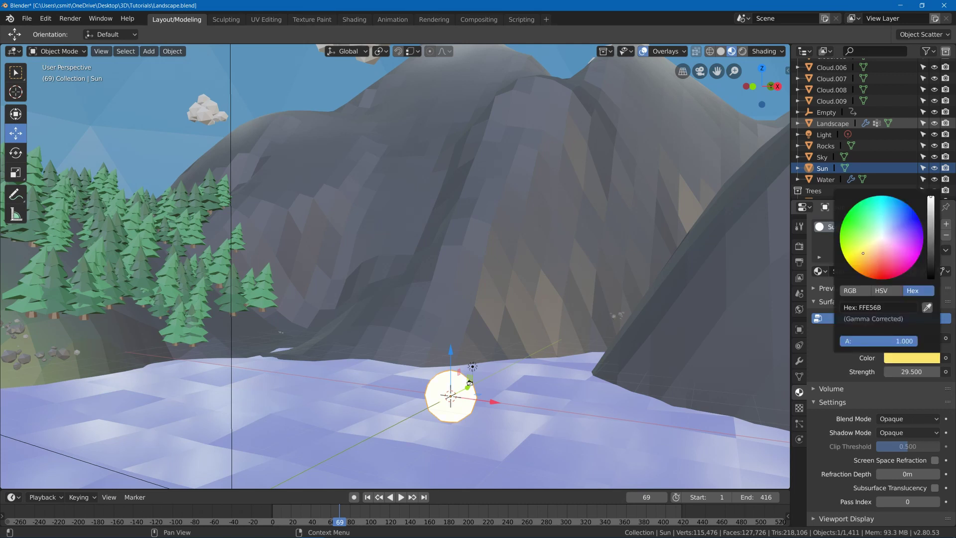
drag(862, 254, 849, 262)
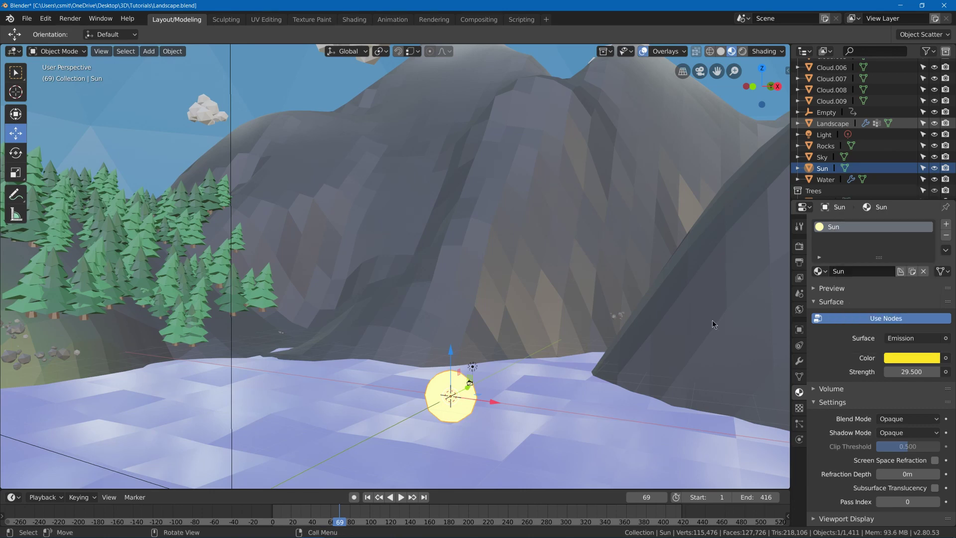
Scale the sun sphere uniformly by 3.72
scroll(557, 327, down, 5)
scroll(478, 308, up, 2)
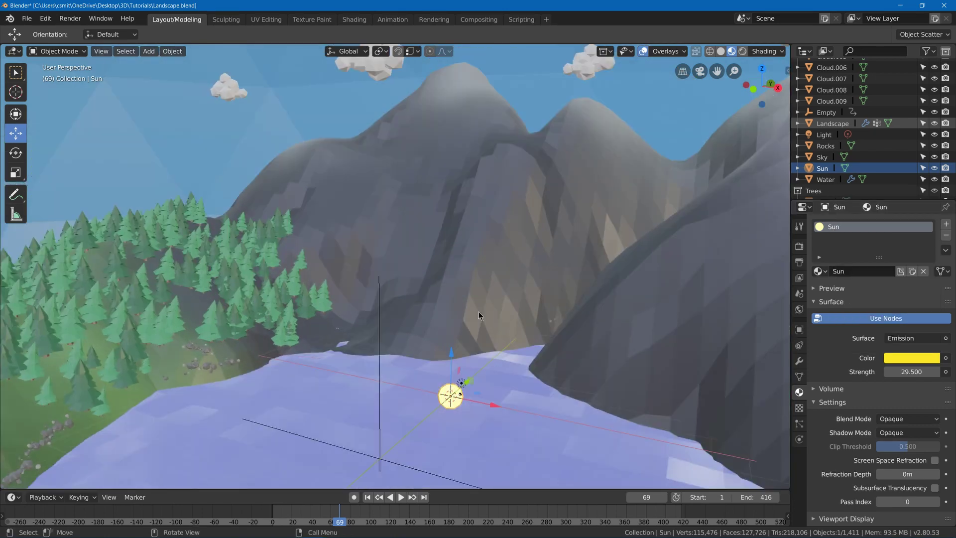
key(s)
click(750, 265)
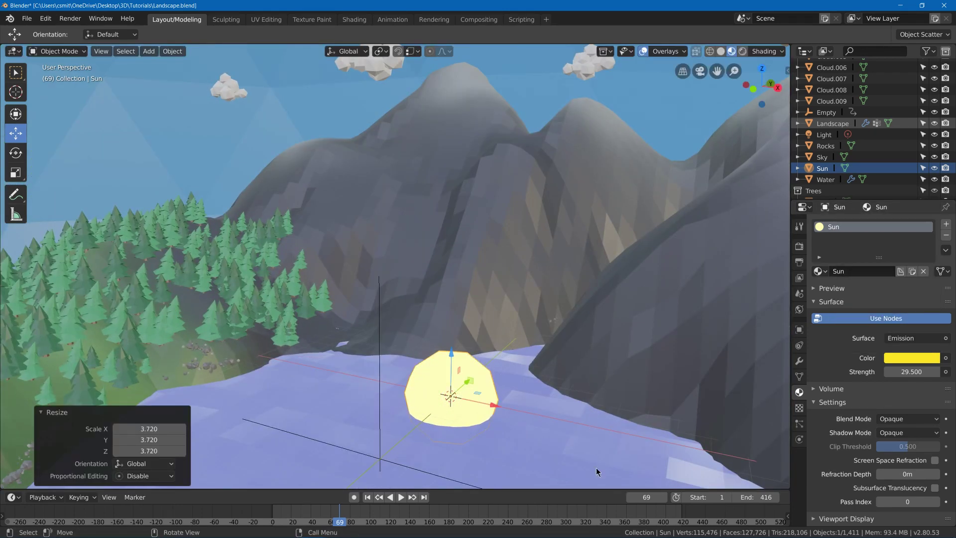
Move the sun up beside the mountain peaks by -39.8 m in X, 4.21 m in Y and 132 m in Z
key(g)
click(505, 125)
shift+middle_drag(429, 178, 438, 304)
scroll(605, 279, up, 1)
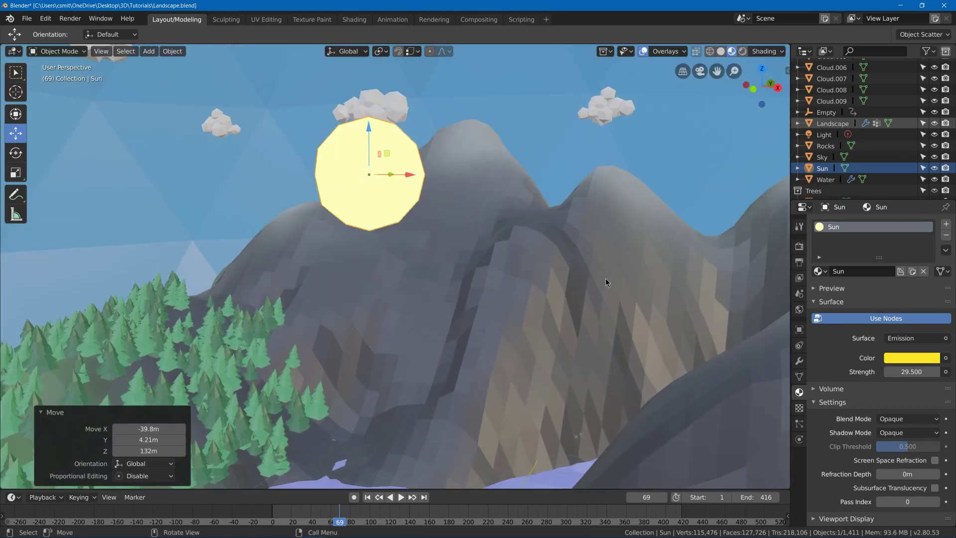
Move the sun by 22.6 m in X, 21.9 m in Y and 47.3 m in Z, and then raise it high above the mountains
key(g)
click(587, 259)
middle_drag(588, 259, 341, 282)
scroll(340, 282, down, 3)
key(g)
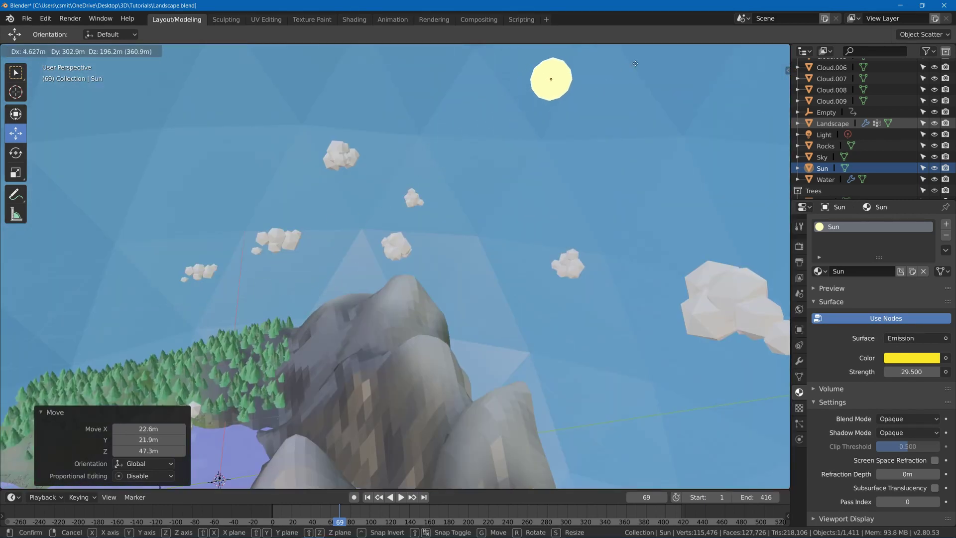
click(659, 55)
Push the sun farther back in the sky by -127 m in X, 276 m in Y and 90.5 m in Z
middle_drag(655, 56, 658, 215)
scroll(519, 200, down, 3)
key(g)
click(784, 121)
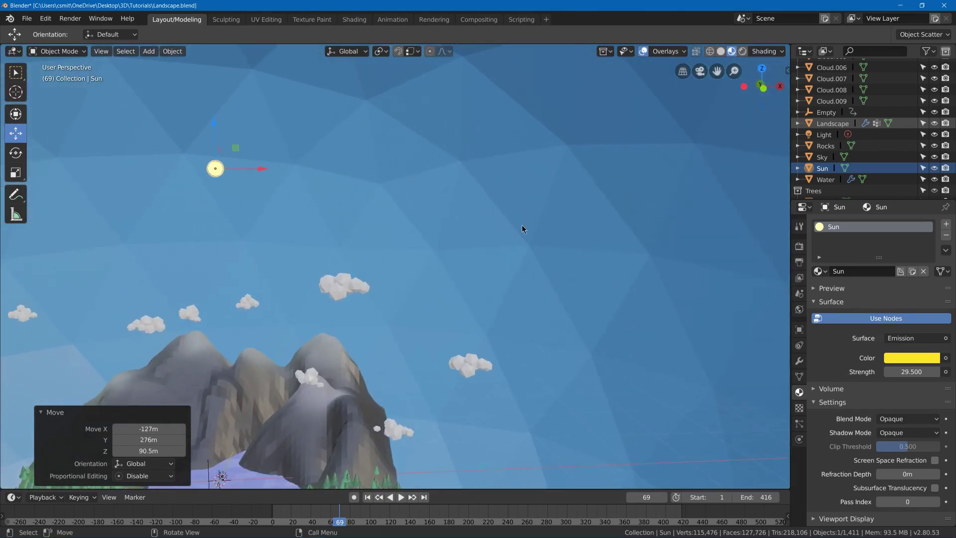
Shift the sun across the sky above the mountains, finishing with a move of -110 m in X, -51.1 m in Y and 12.6 m in Z
middle_drag(251, 282, 129, 279)
key(g)
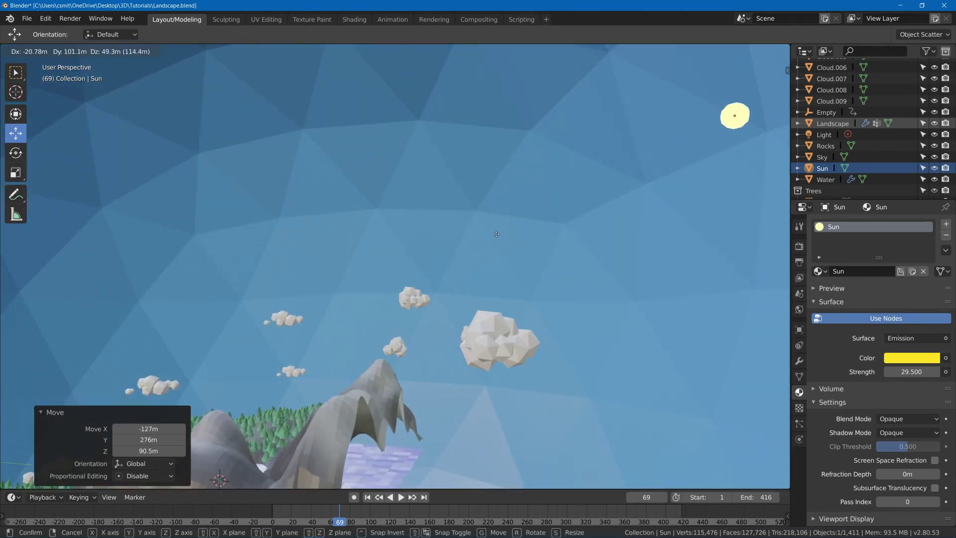
click(496, 234)
middle_drag(456, 233, 525, 246)
key(g)
click(450, 231)
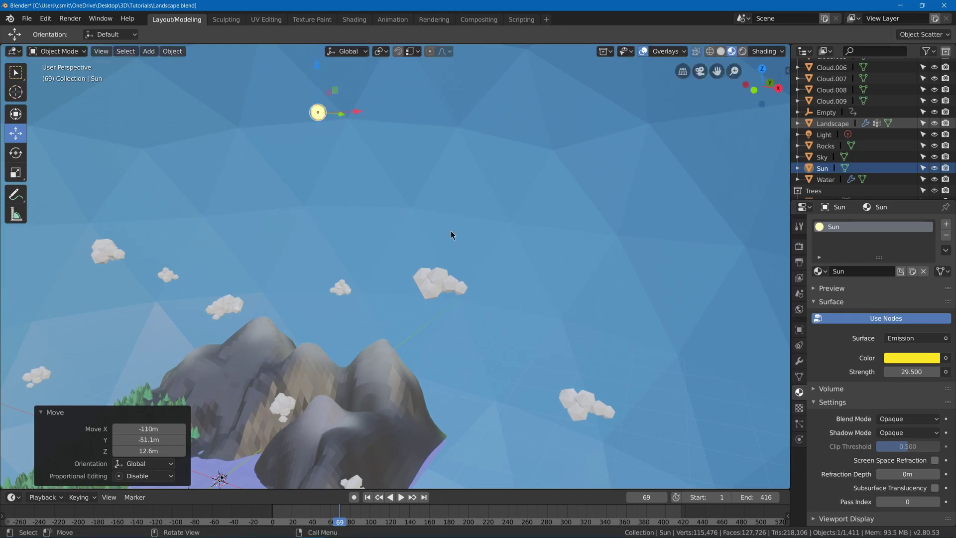
Lower the sun by about 200 m so it sits just above the mountain peaks behind the lake
middle_drag(451, 234, 569, 145)
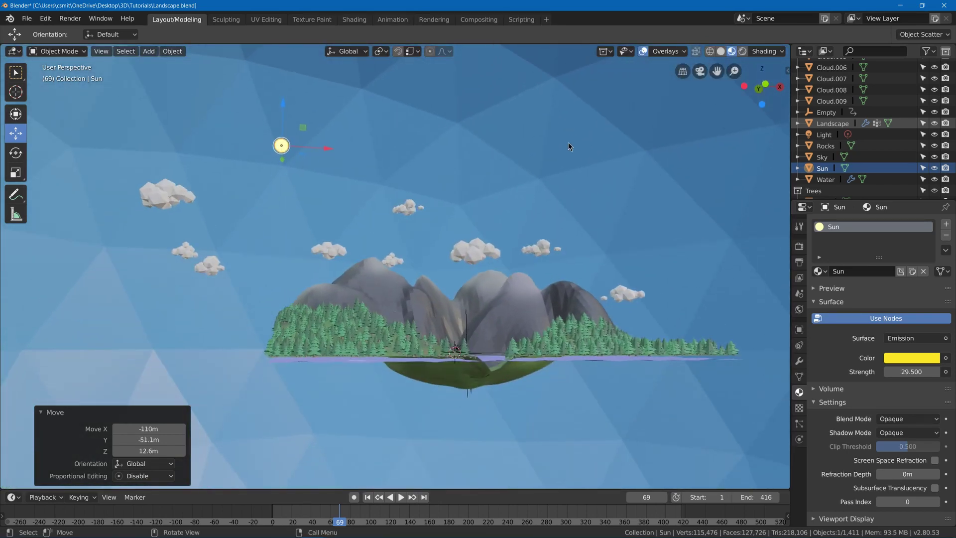
scroll(515, 167, up, 8)
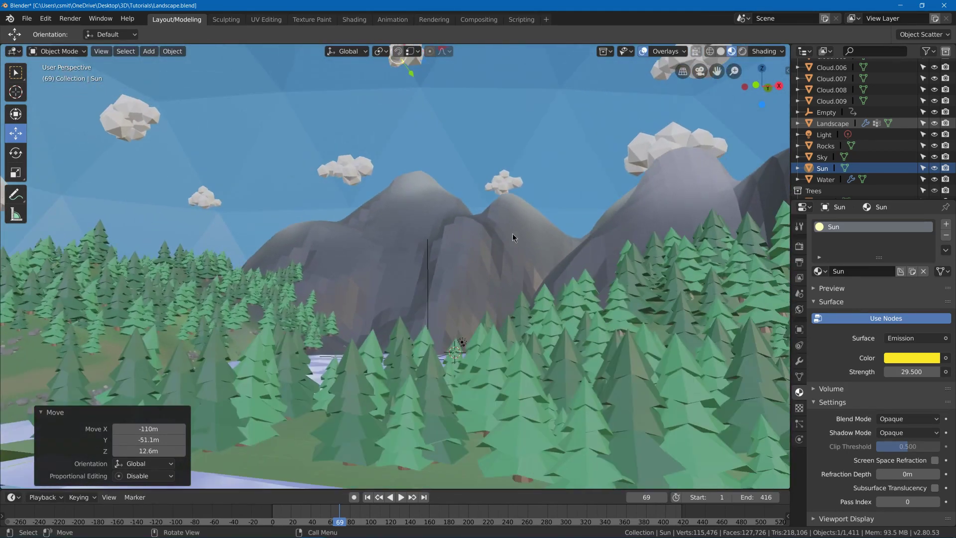
shift+middle_drag(512, 234, 515, 256)
middle_drag(473, 151, 483, 148)
key(g)
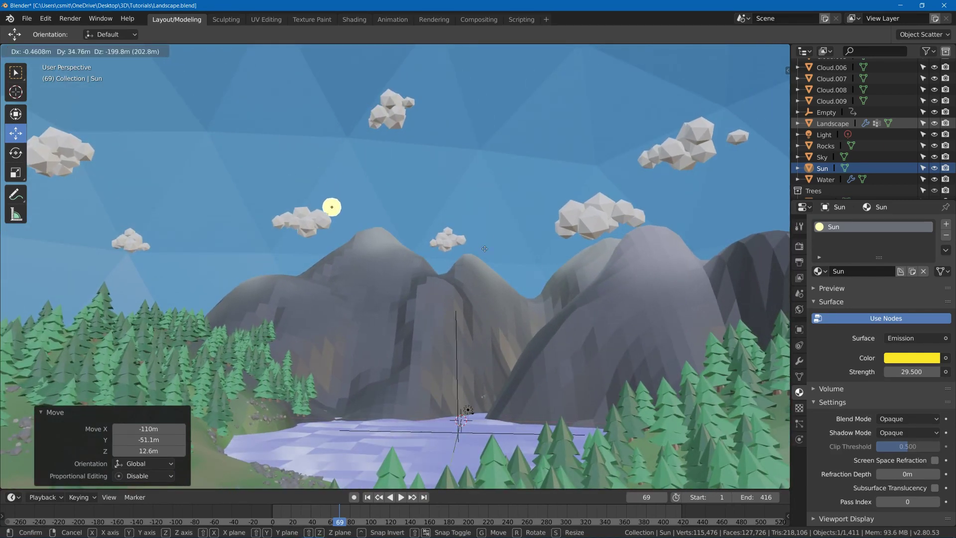
click(484, 249)
Reposition the sun along the mountain skyline, finishing with a move of 338 m in X, 13.3 m in Y and 30.7 m in Z
middle_drag(444, 209, 423, 205)
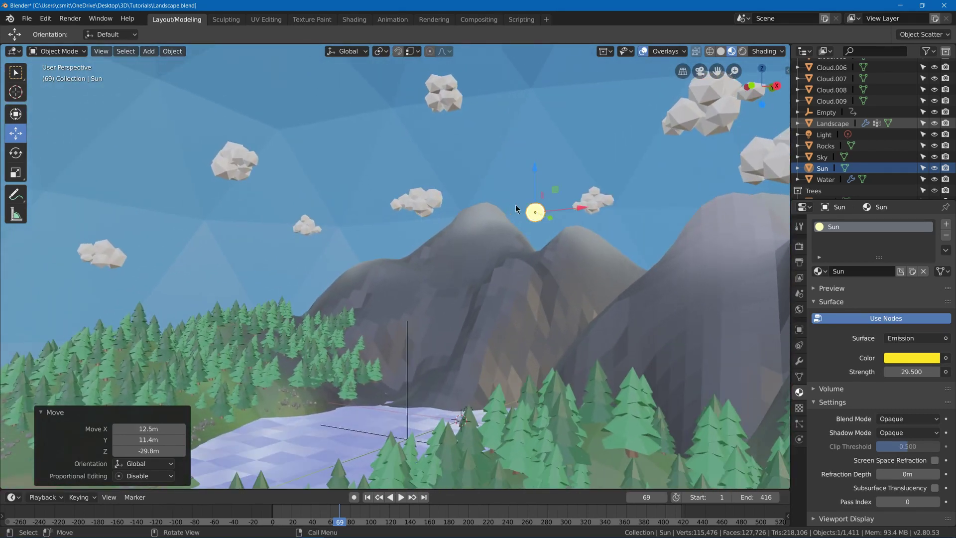
middle_drag(516, 205, 517, 276)
key(g)
click(538, 207)
key(g)
click(743, 191)
Place the sun in the gap between the peaks by moving it about 49.4 m in X, -8.18 m in Y and 23.53 m in Z, and deselect it
key(g)
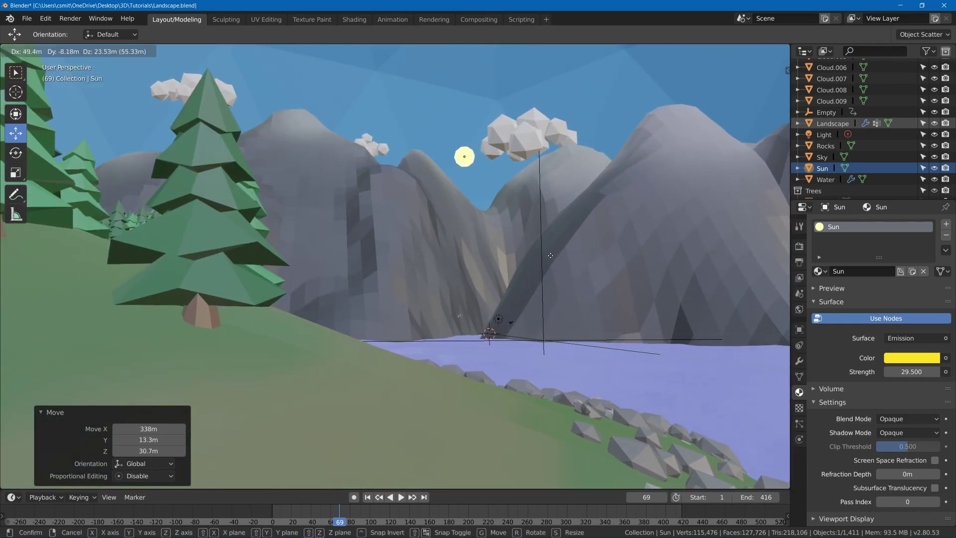
click(486, 113)
click(503, 183)
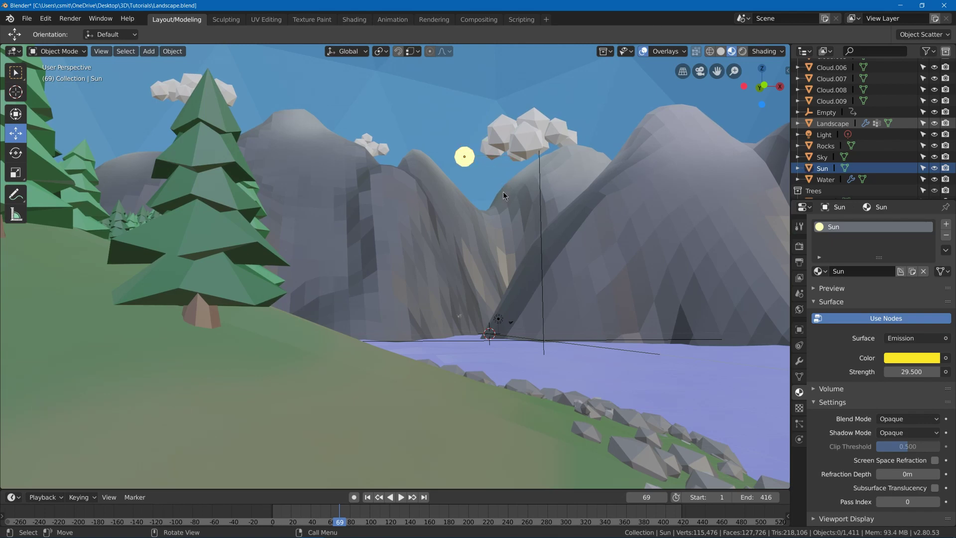
Move the large cloud beside the sun by 43.9 m in X, -5.97 m in Y and 6.12 m in Z
click(516, 141)
key(g)
click(557, 121)
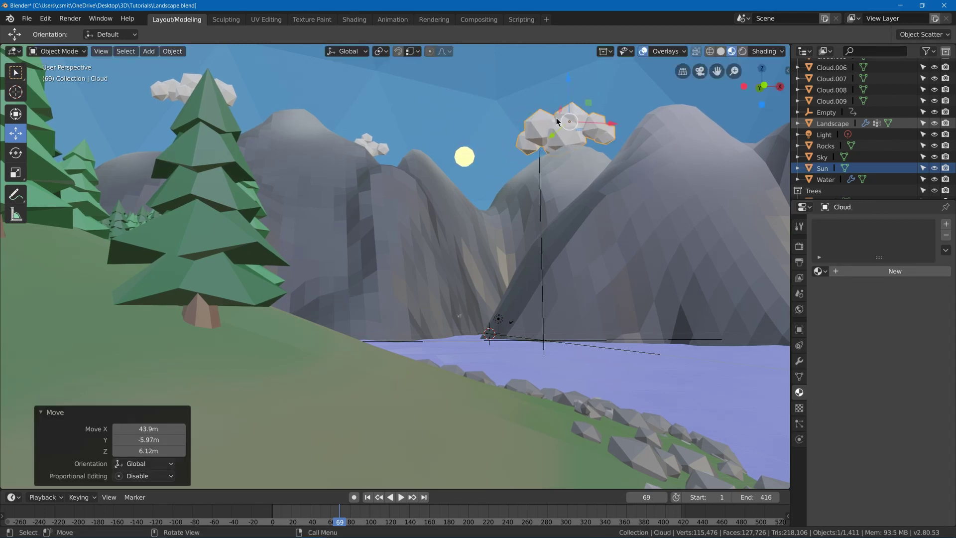
middle_drag(556, 118, 522, 133)
scroll(548, 135, down, 7)
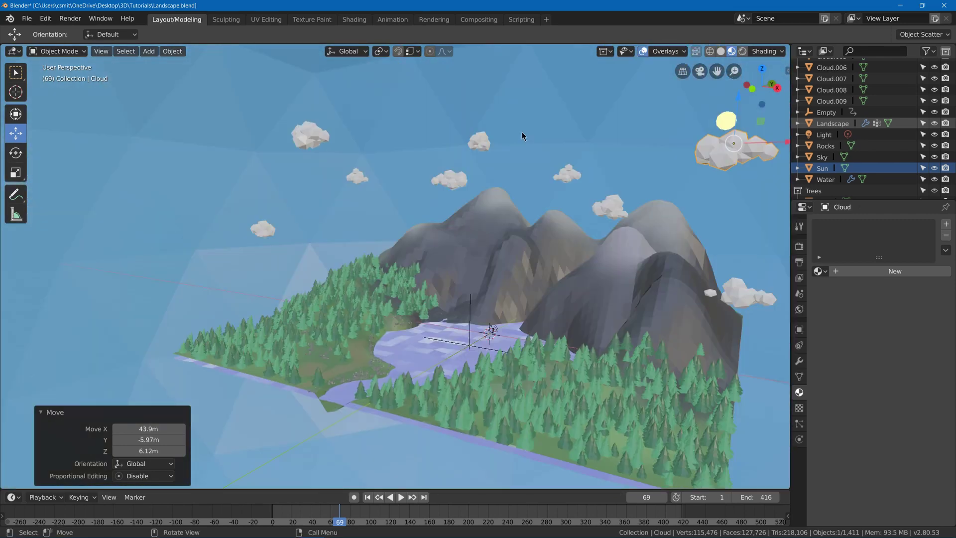